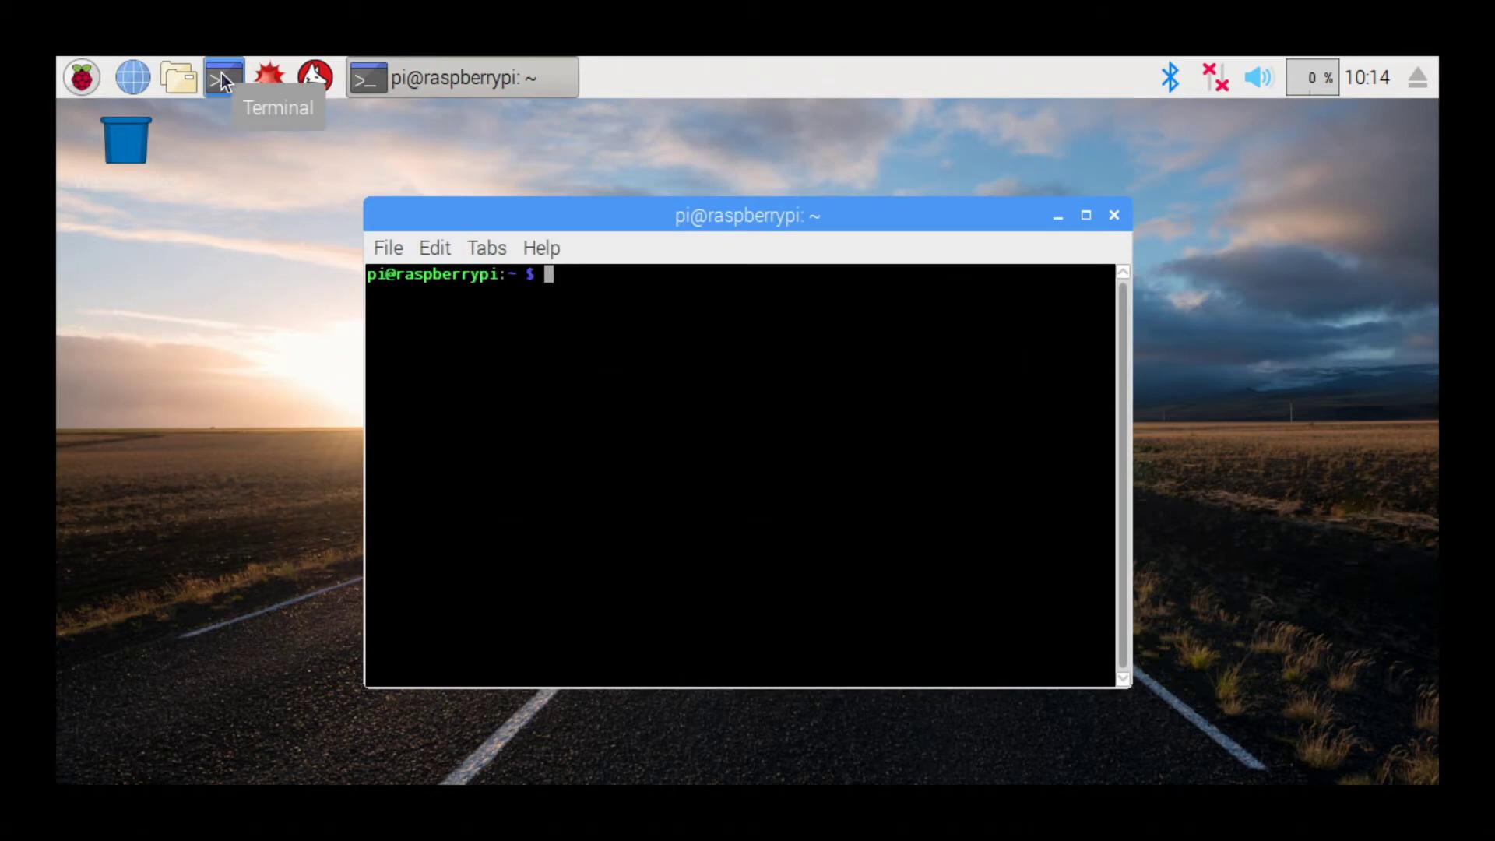
pyautogui.write('"')
pyautogui.write('£')
# - Run sudo raspi-config in the terminal to launch the configuration tool's main menu
pyautogui.press('BackSpace')
pyautogui.press('BackSpace')
pyautogui.click(241, 269)
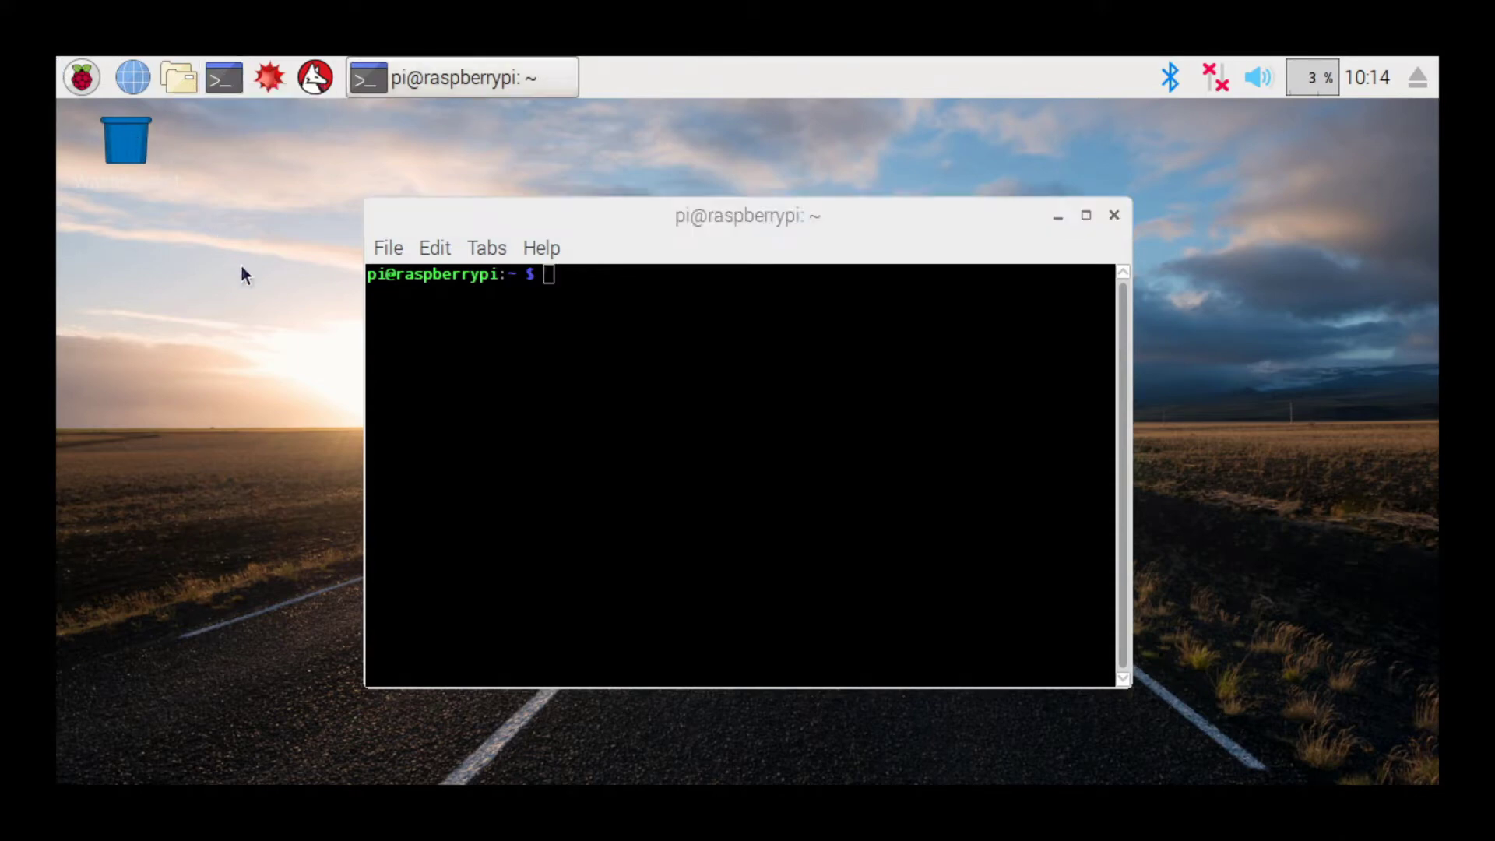
pyautogui.click(592, 428)
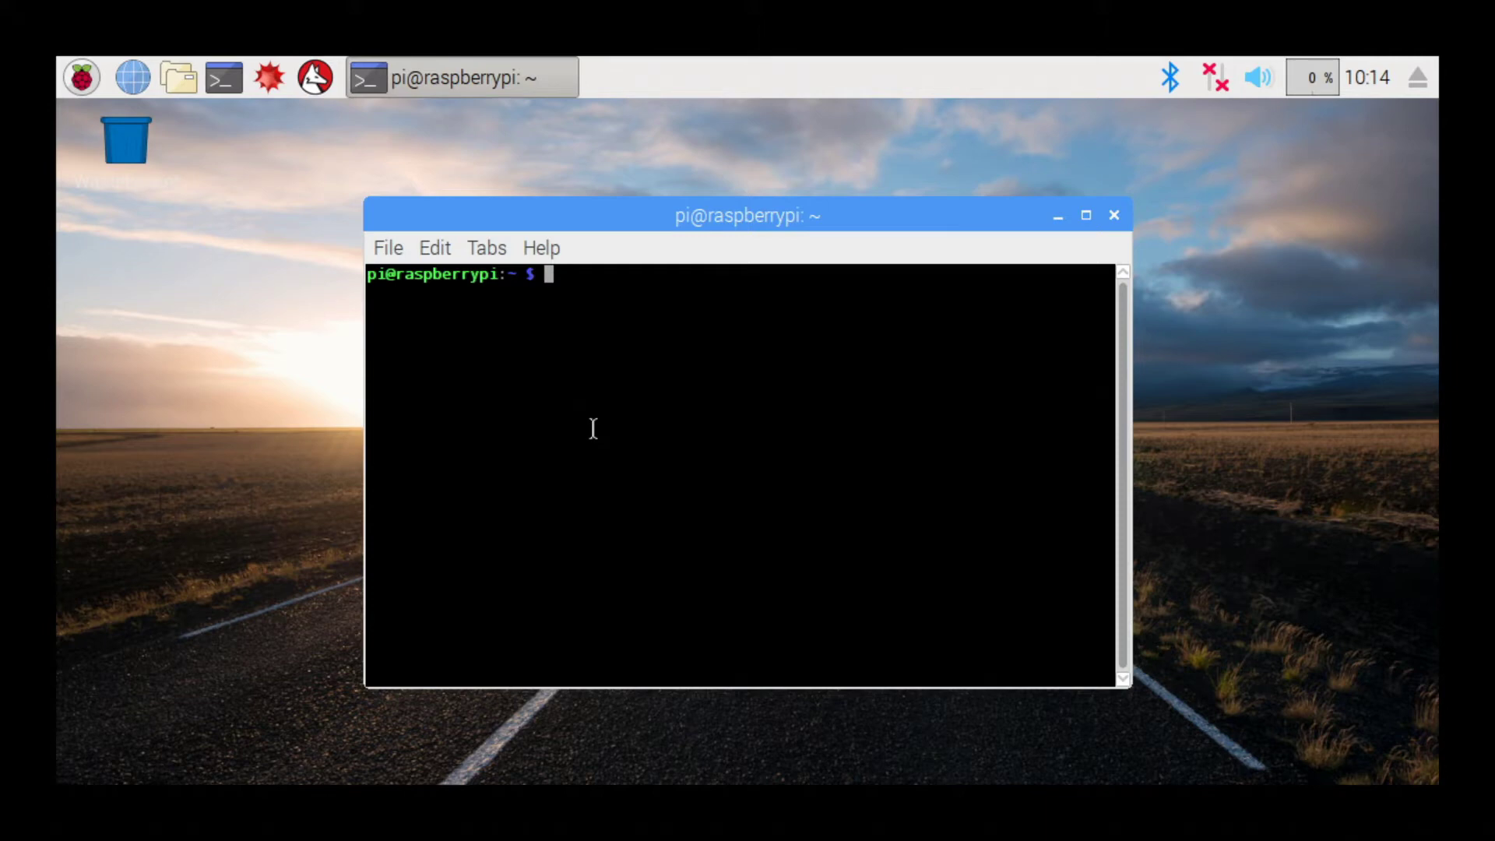
pyautogui.write('sudo')
pyautogui.press('BackSpace')
pyautogui.press('BackSpace')
pyautogui.press('BackSpace')
pyautogui.write('d')
pyautogui.press('BackSpace')
pyautogui.write('udo raspi-config')
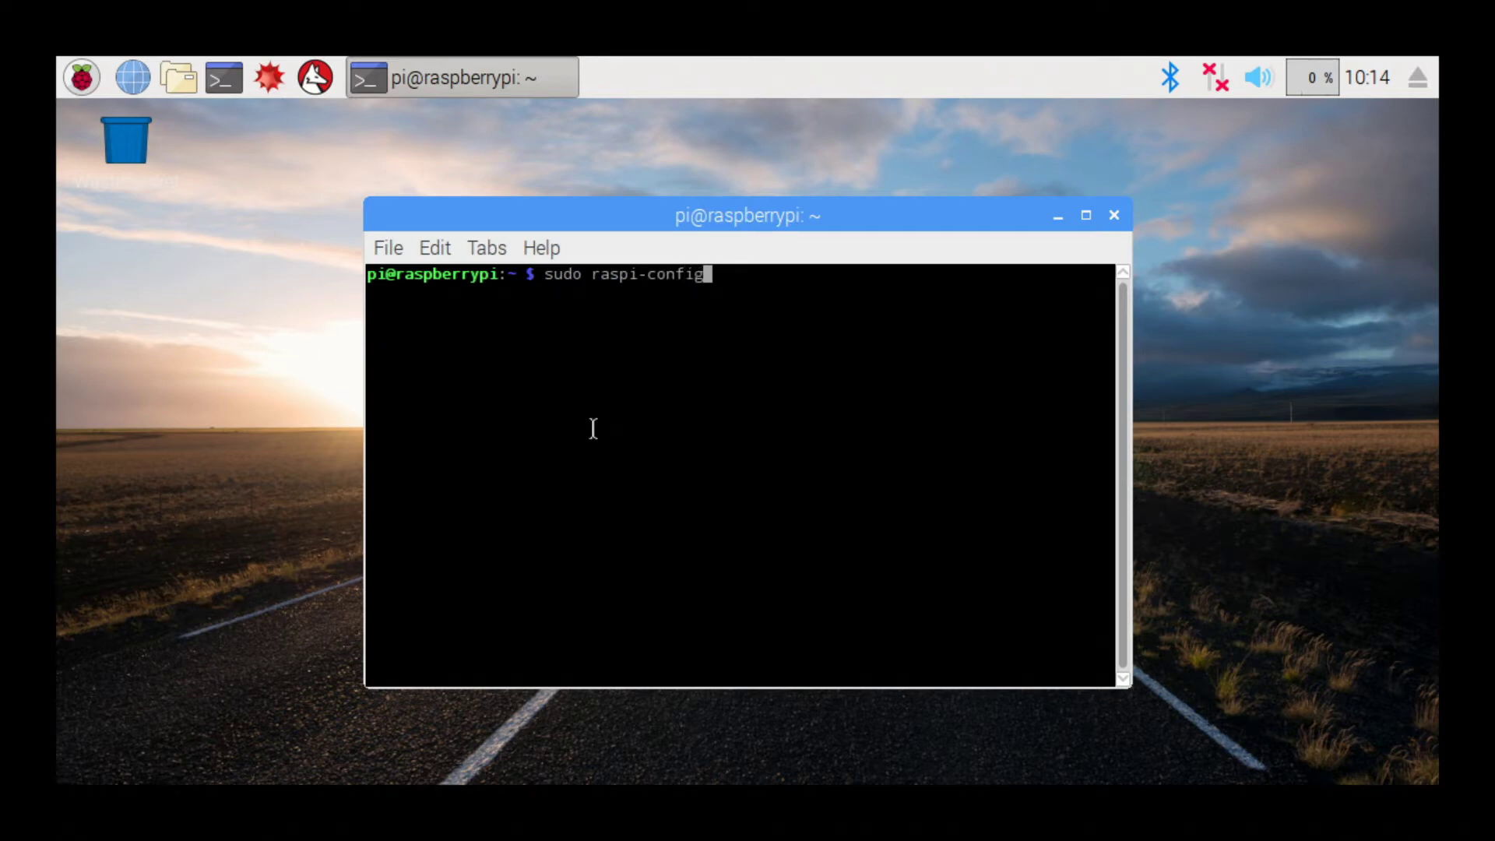
pyautogui.press('Return')
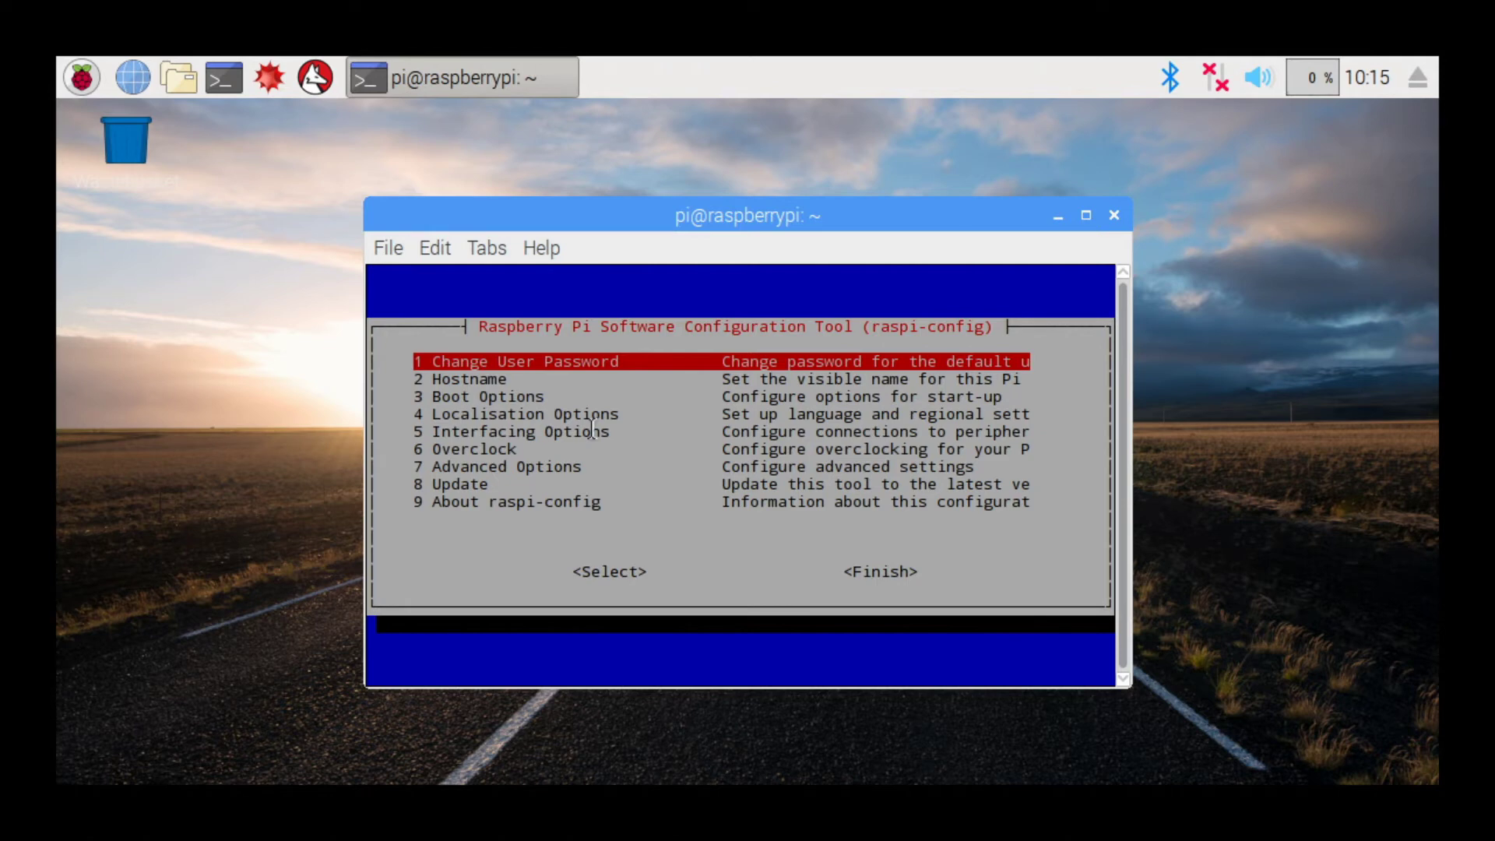
# - Go into 4 Localisation Options and start I3 Change Keyboard Layout
pyautogui.press('Down')
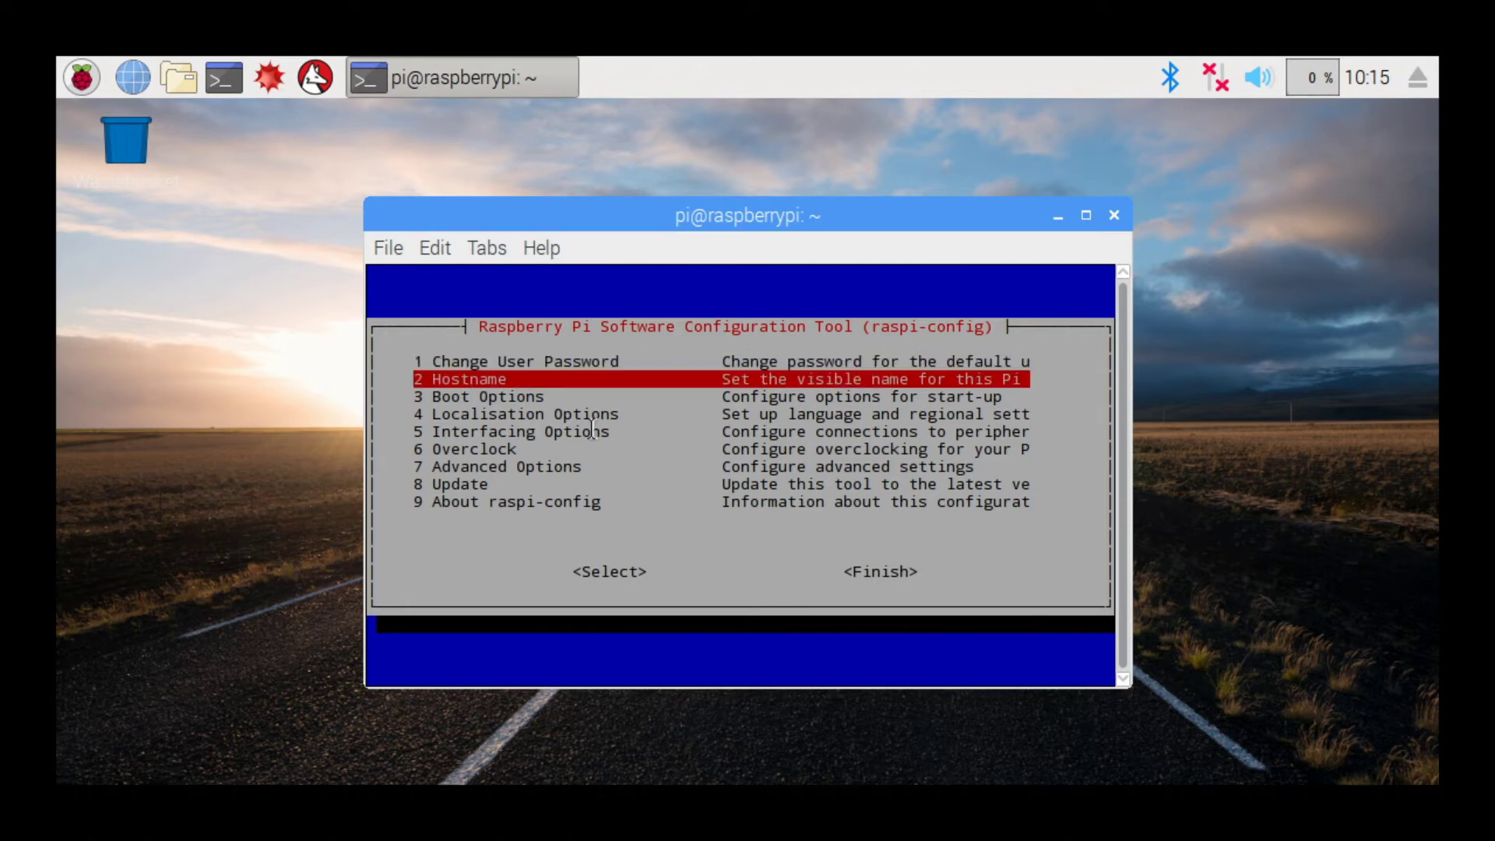
pyautogui.press('Down')
pyautogui.press('Down')
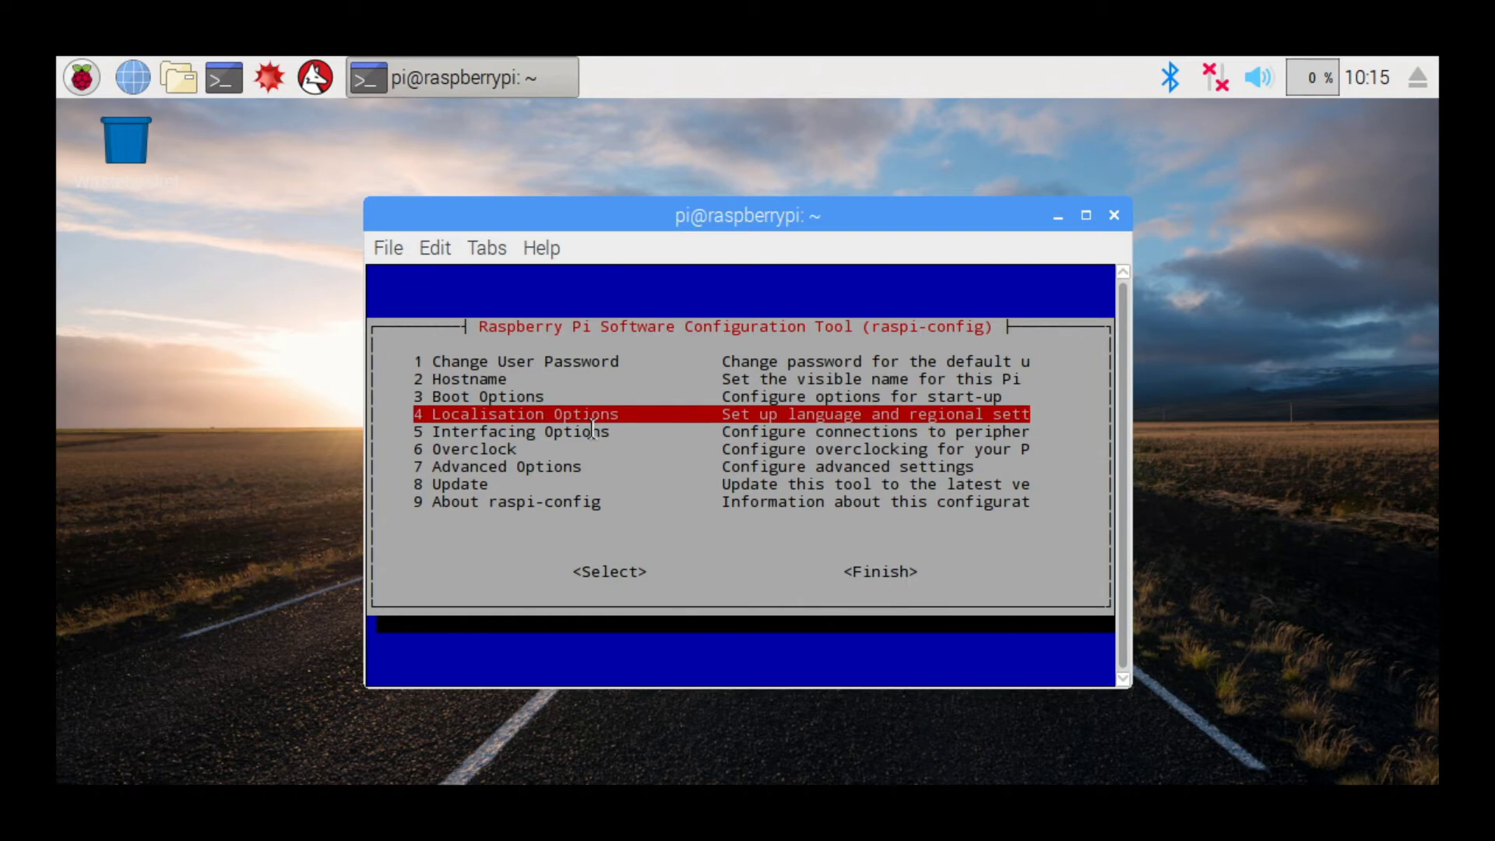
pyautogui.press('Return')
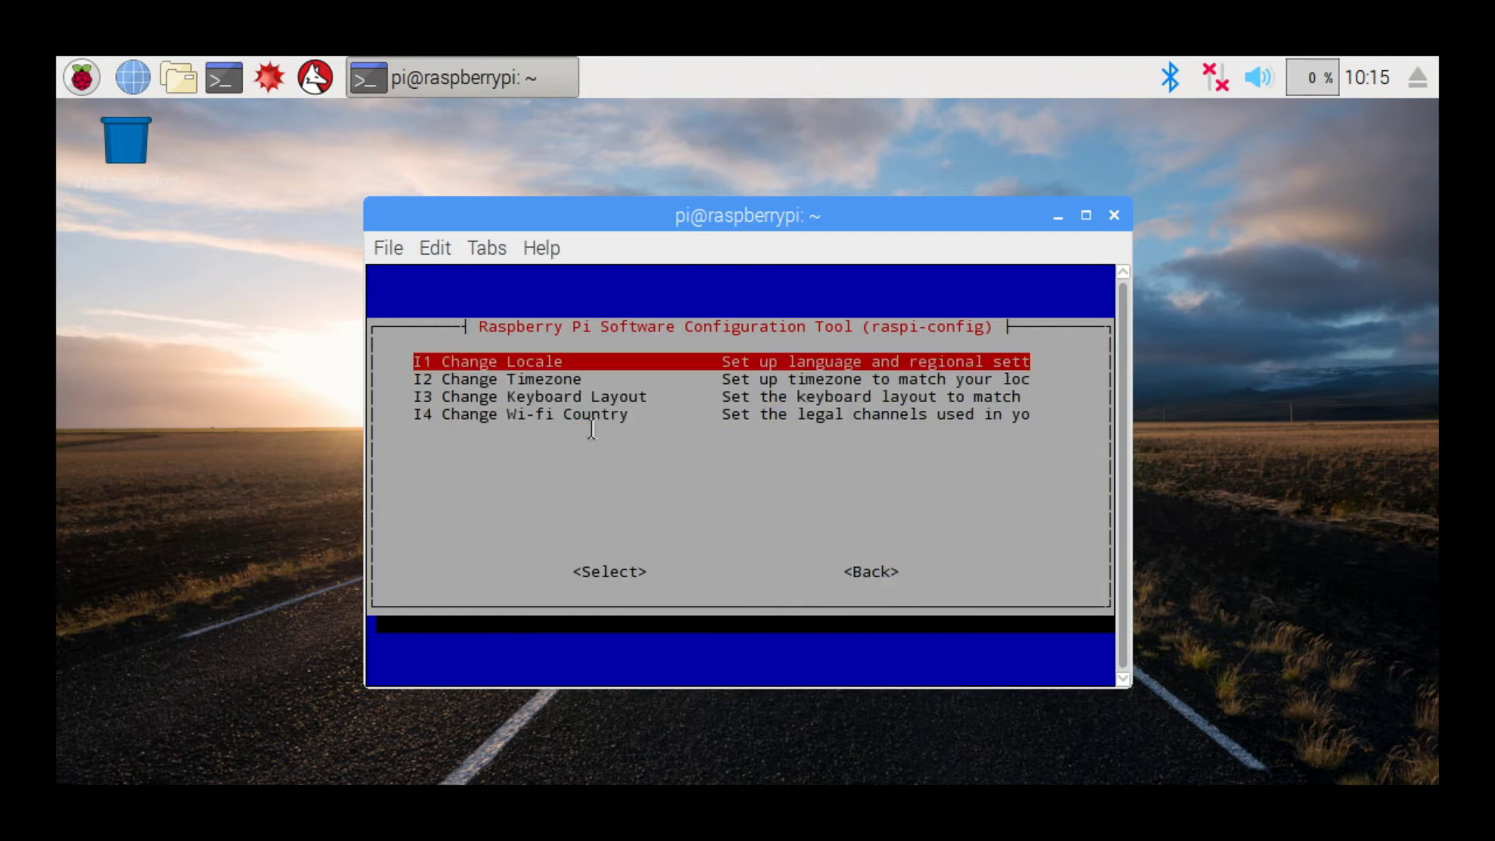
pyautogui.press('Down')
pyautogui.press('Down')
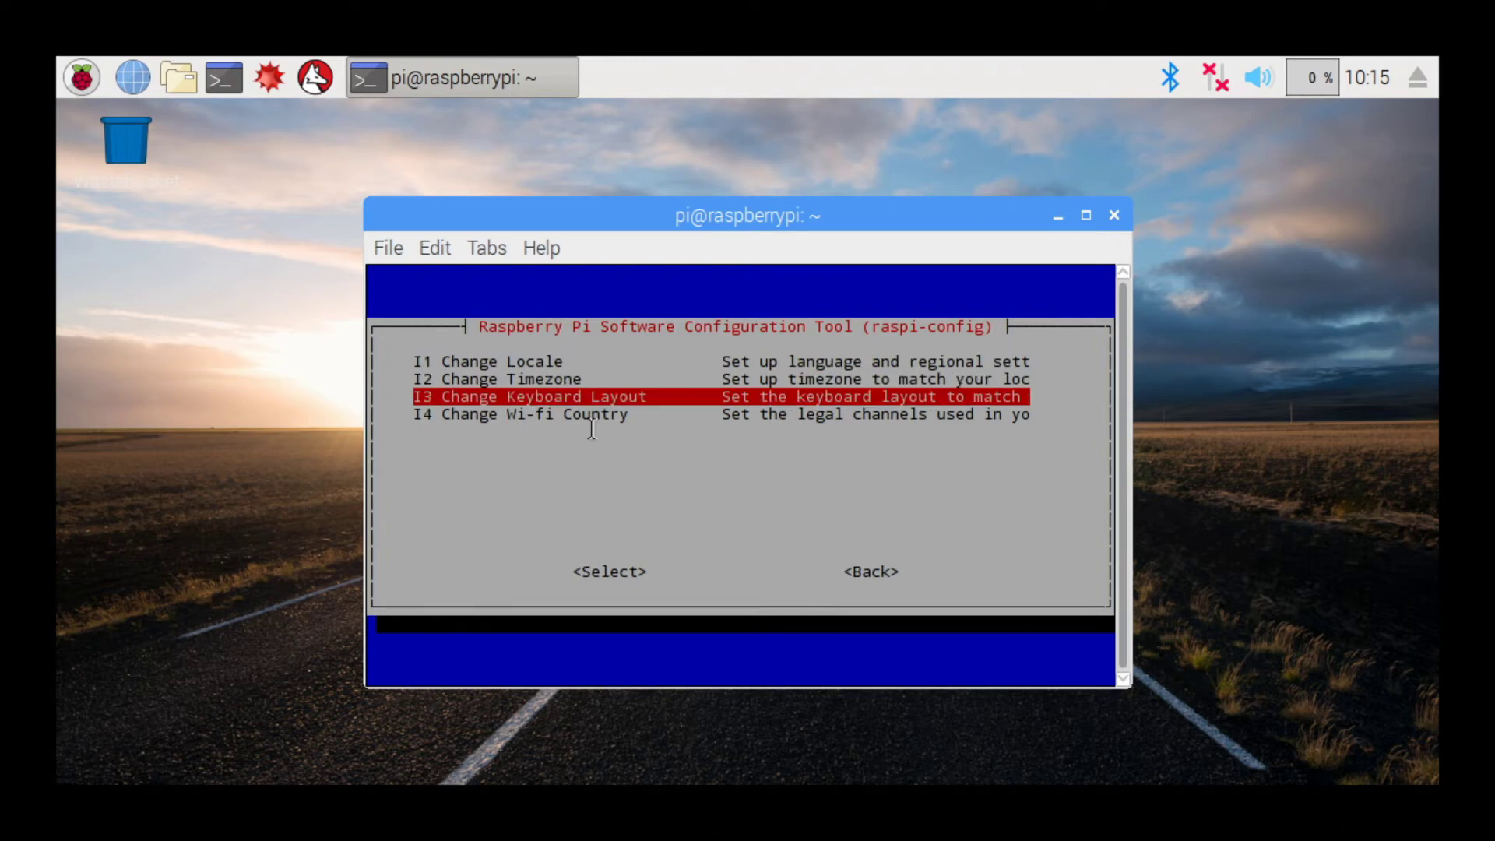
pyautogui.press('Return')
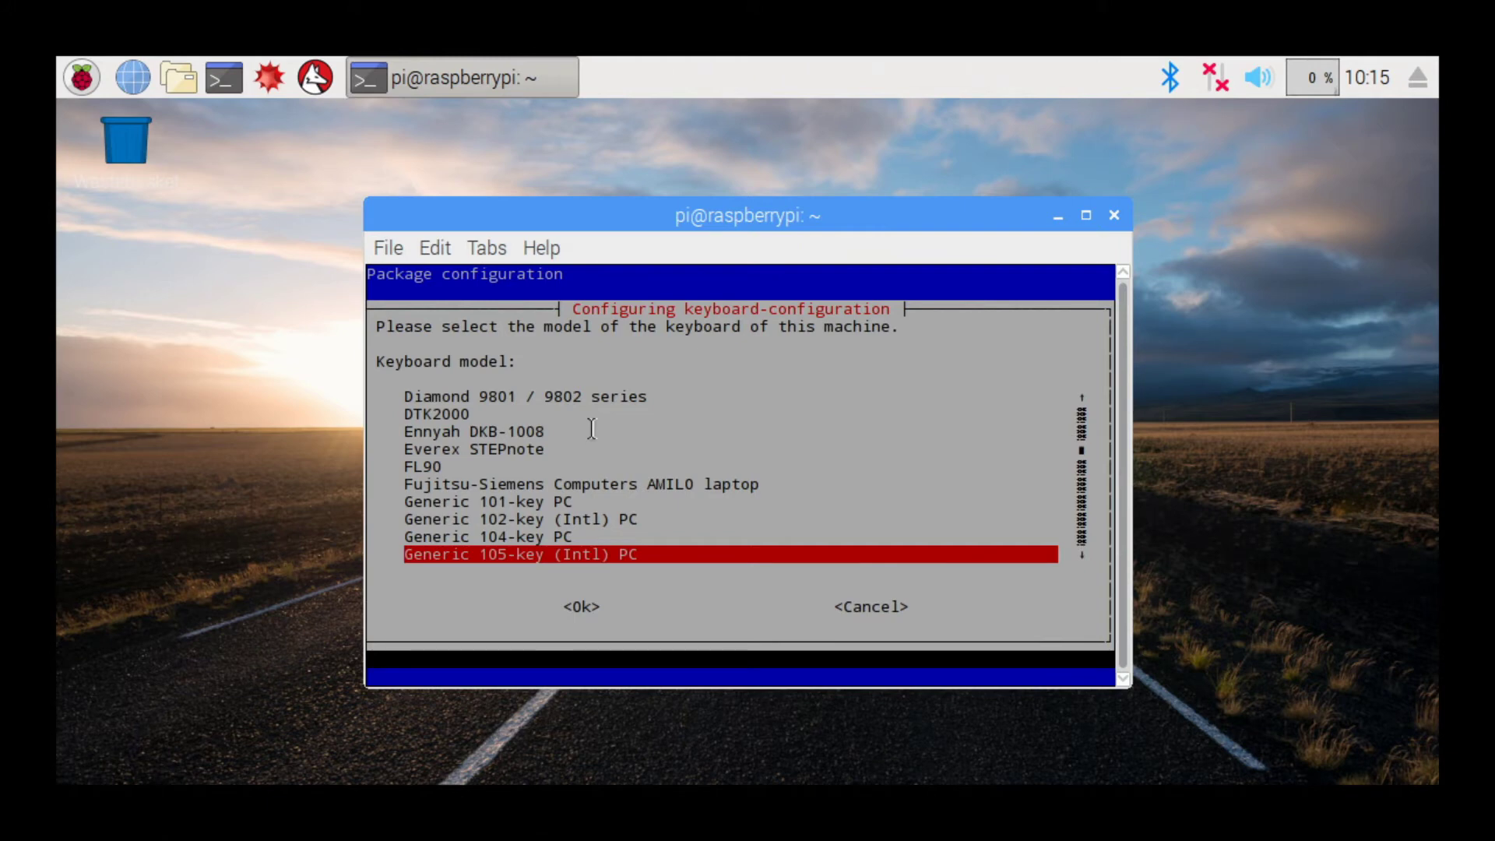
# - Keep the Generic 105-key (Intl) PC model and choose English (US) country and layout
pyautogui.press('Return')
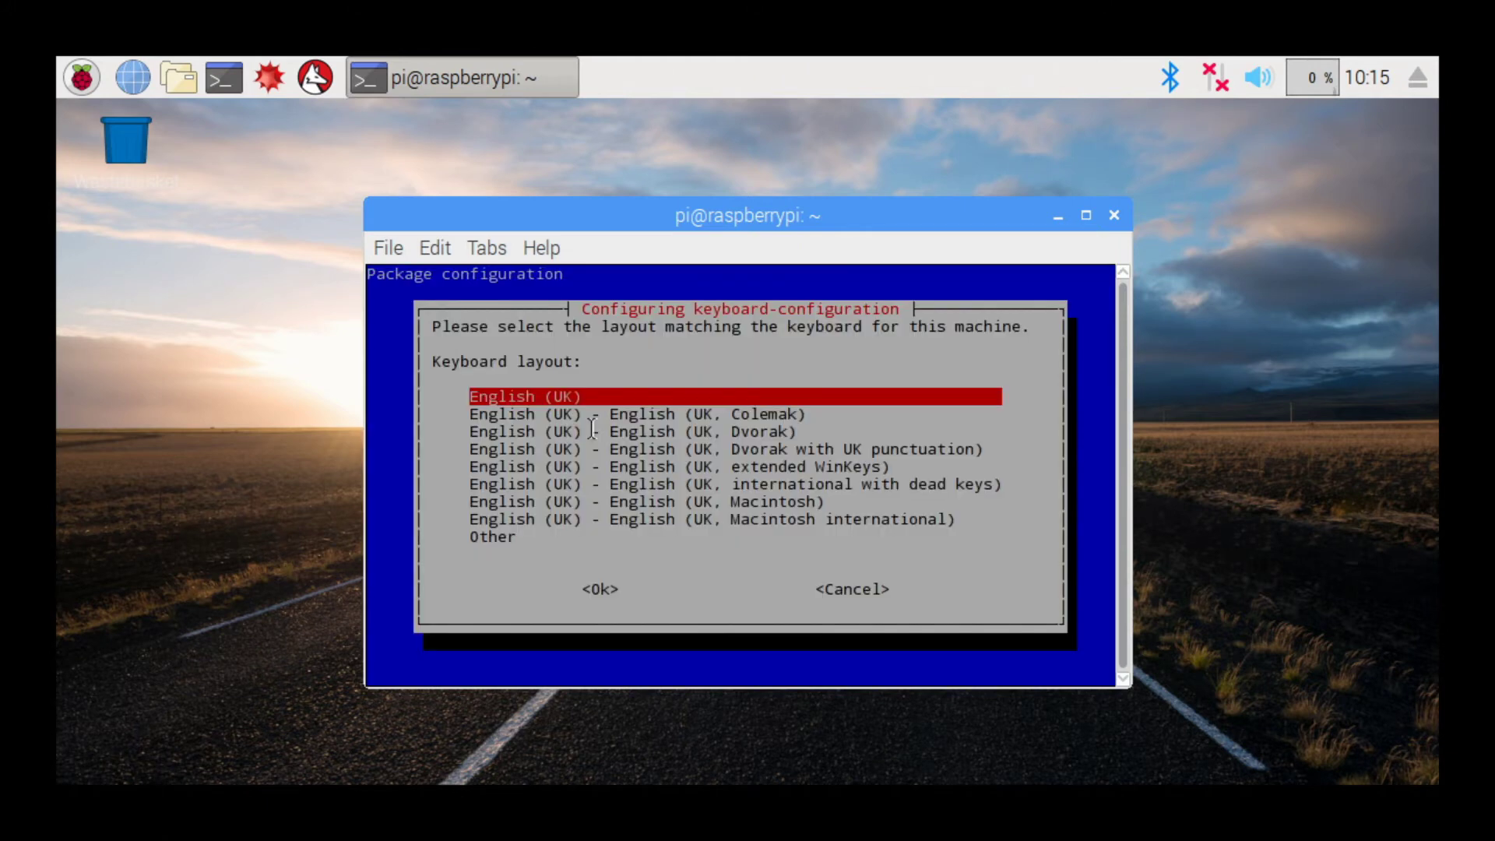
pyautogui.press('Down')
pyautogui.press('Down')
pyautogui.press('Down')
pyautogui.press('Down')
pyautogui.press('Down')
pyautogui.press('Down')
pyautogui.press('Down')
pyautogui.press('Down')
pyautogui.press('Return')
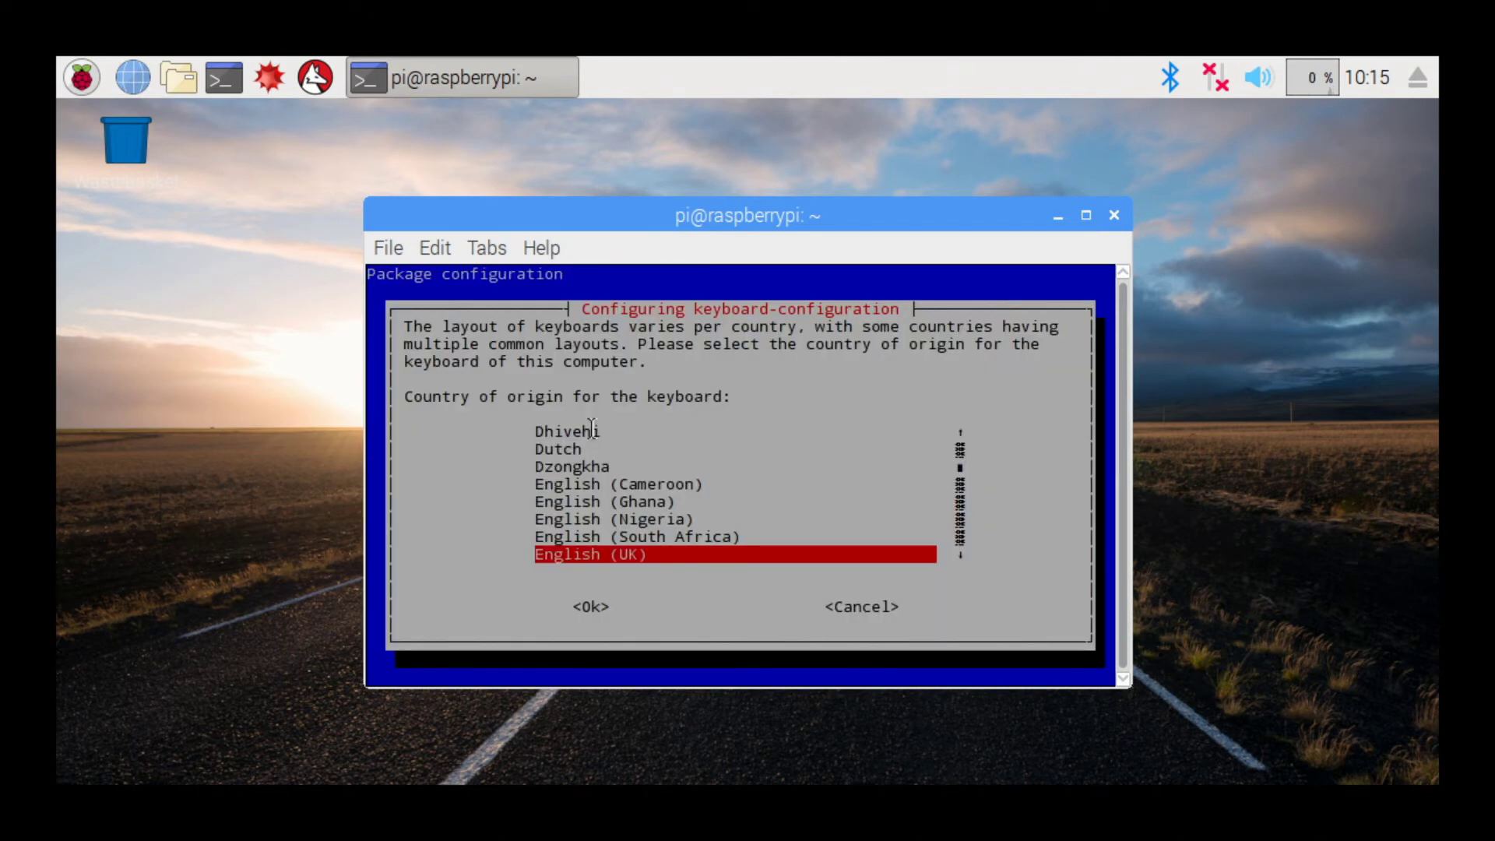
pyautogui.press('Down')
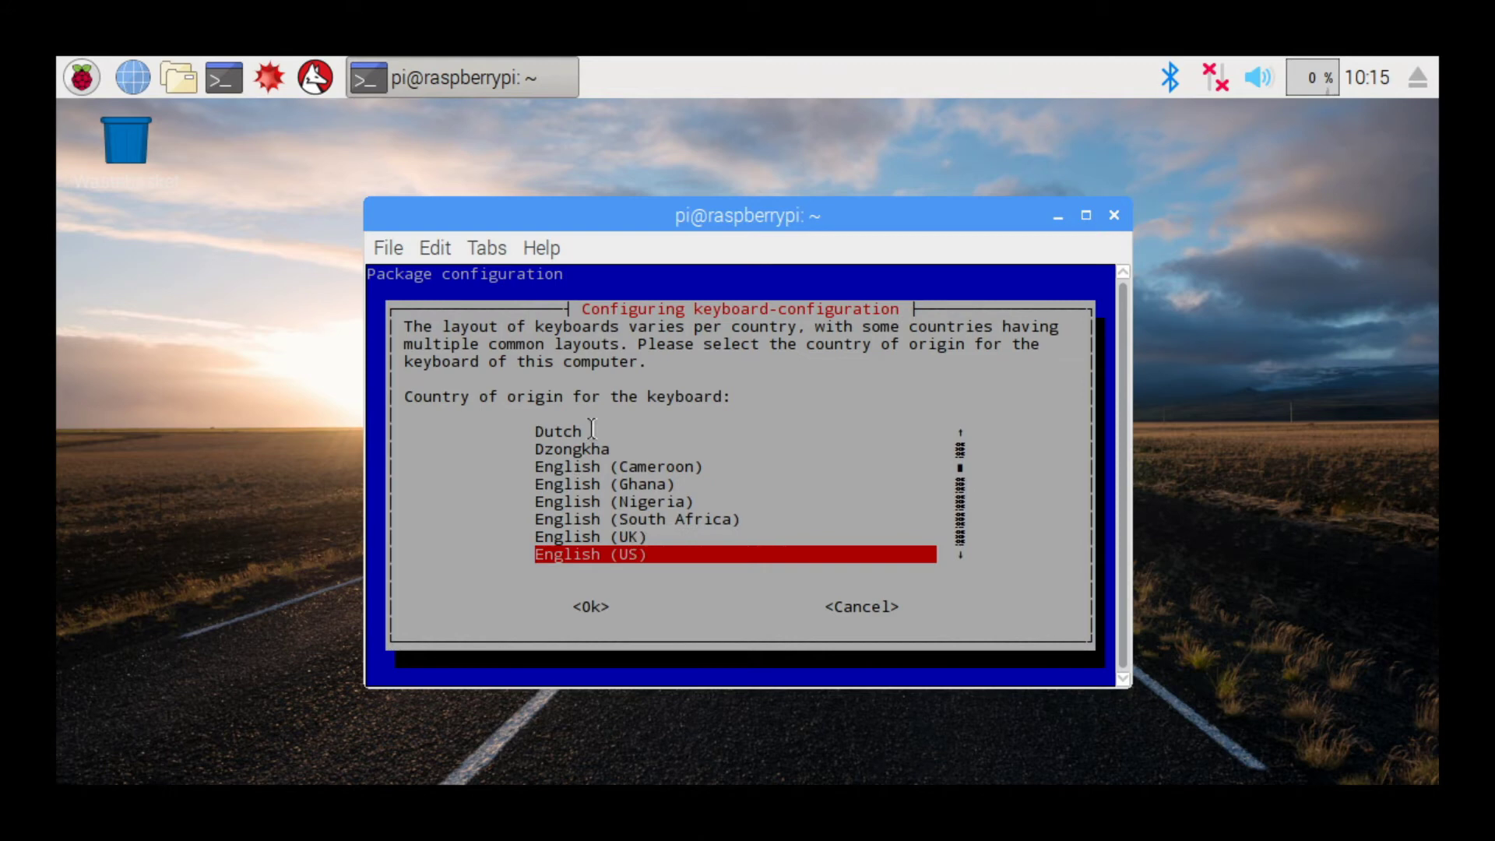
pyautogui.press('Return')
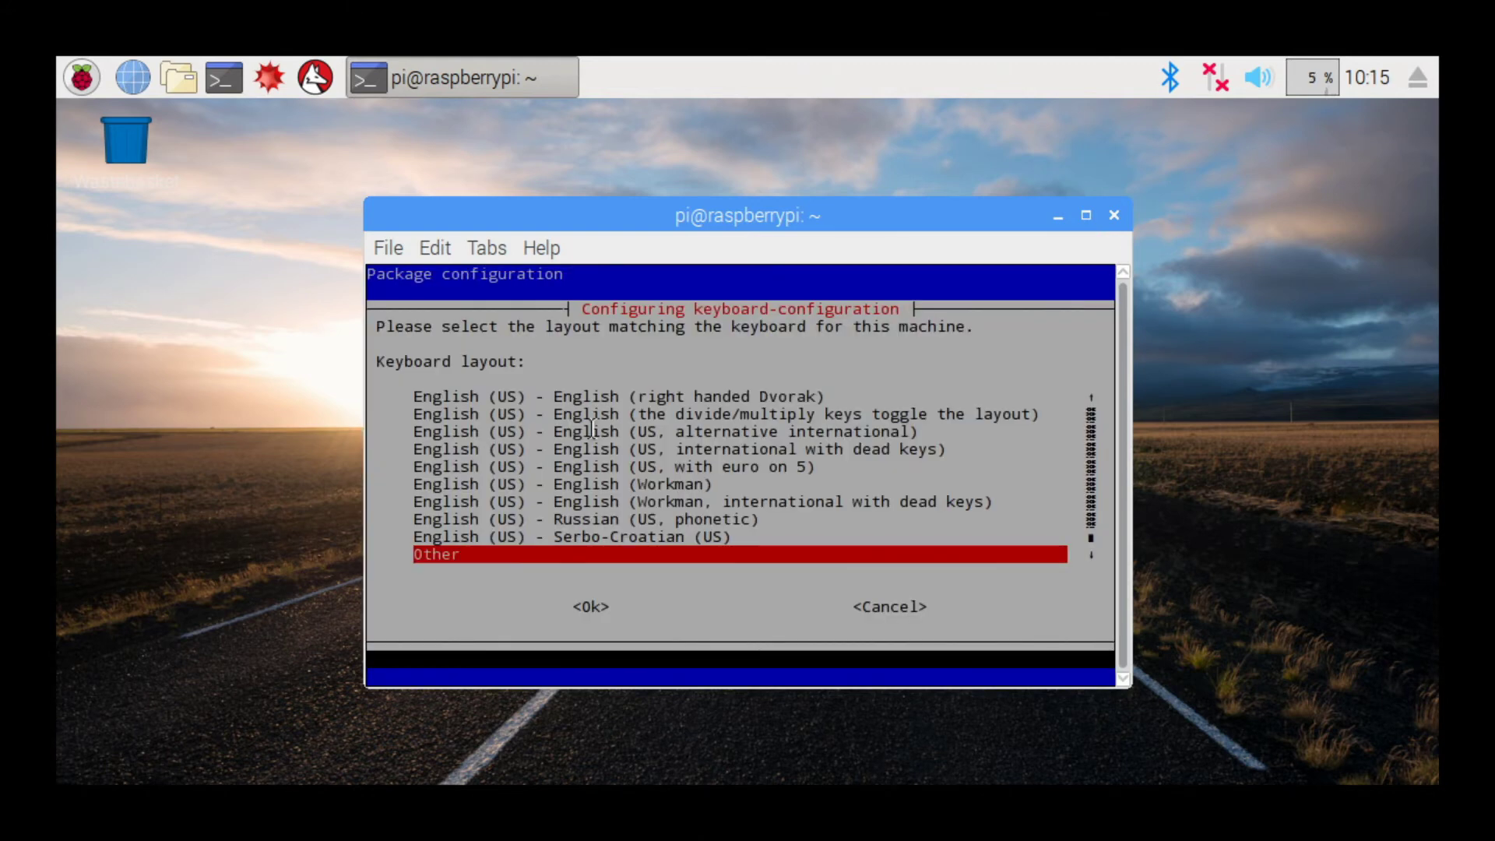
pyautogui.press('Up')
pyautogui.press('Up')
pyautogui.press('Up')
pyautogui.press('Up')
pyautogui.press('Up')
pyautogui.press('Up')
pyautogui.press('Up')
pyautogui.press('Up')
pyautogui.press('Up')
pyautogui.press('Up')
pyautogui.press('Up')
pyautogui.press('Up')
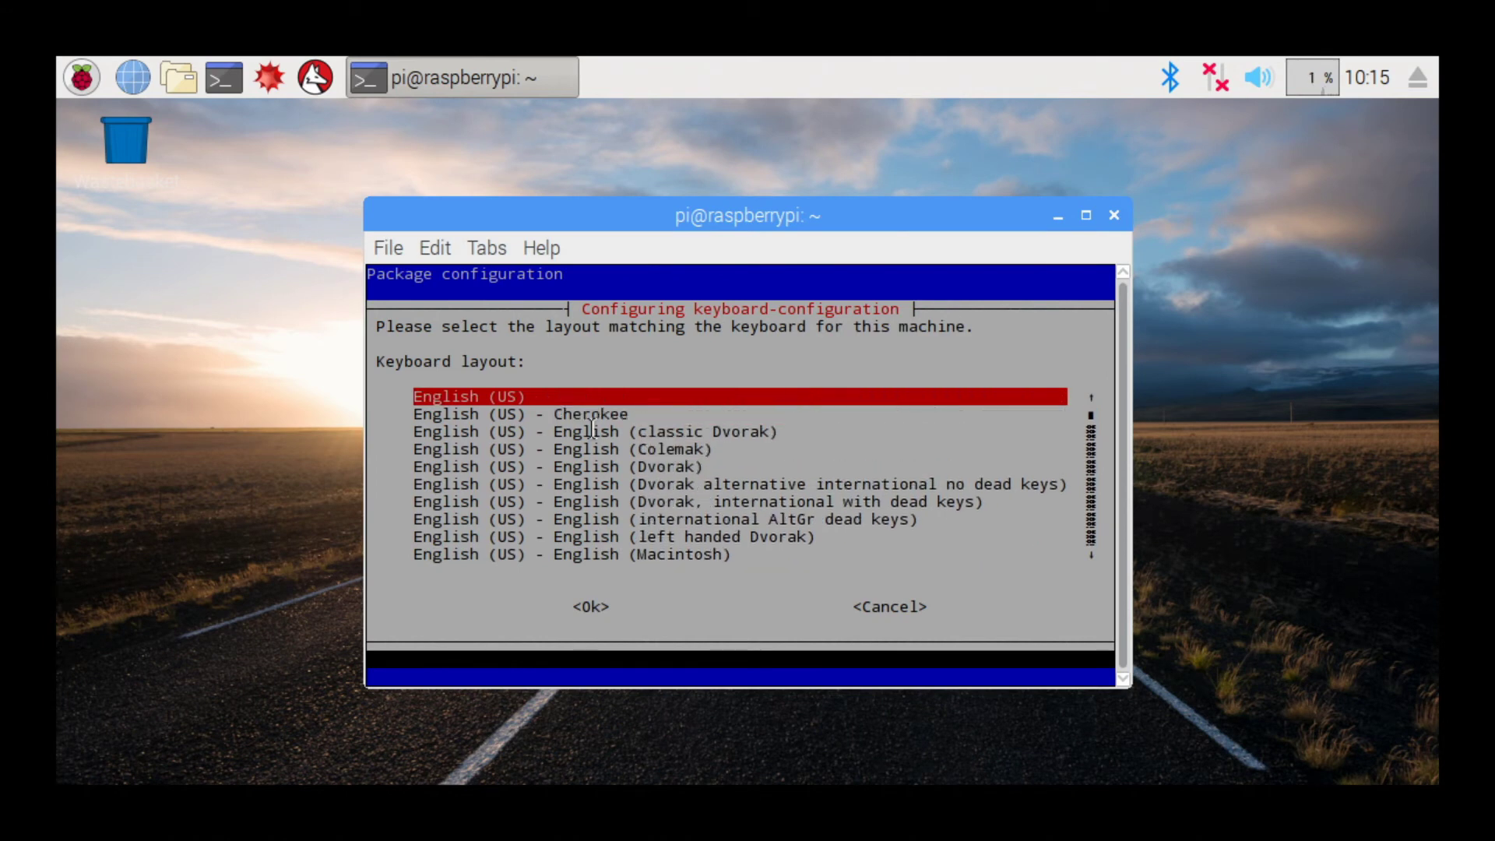
pyautogui.press('Return')
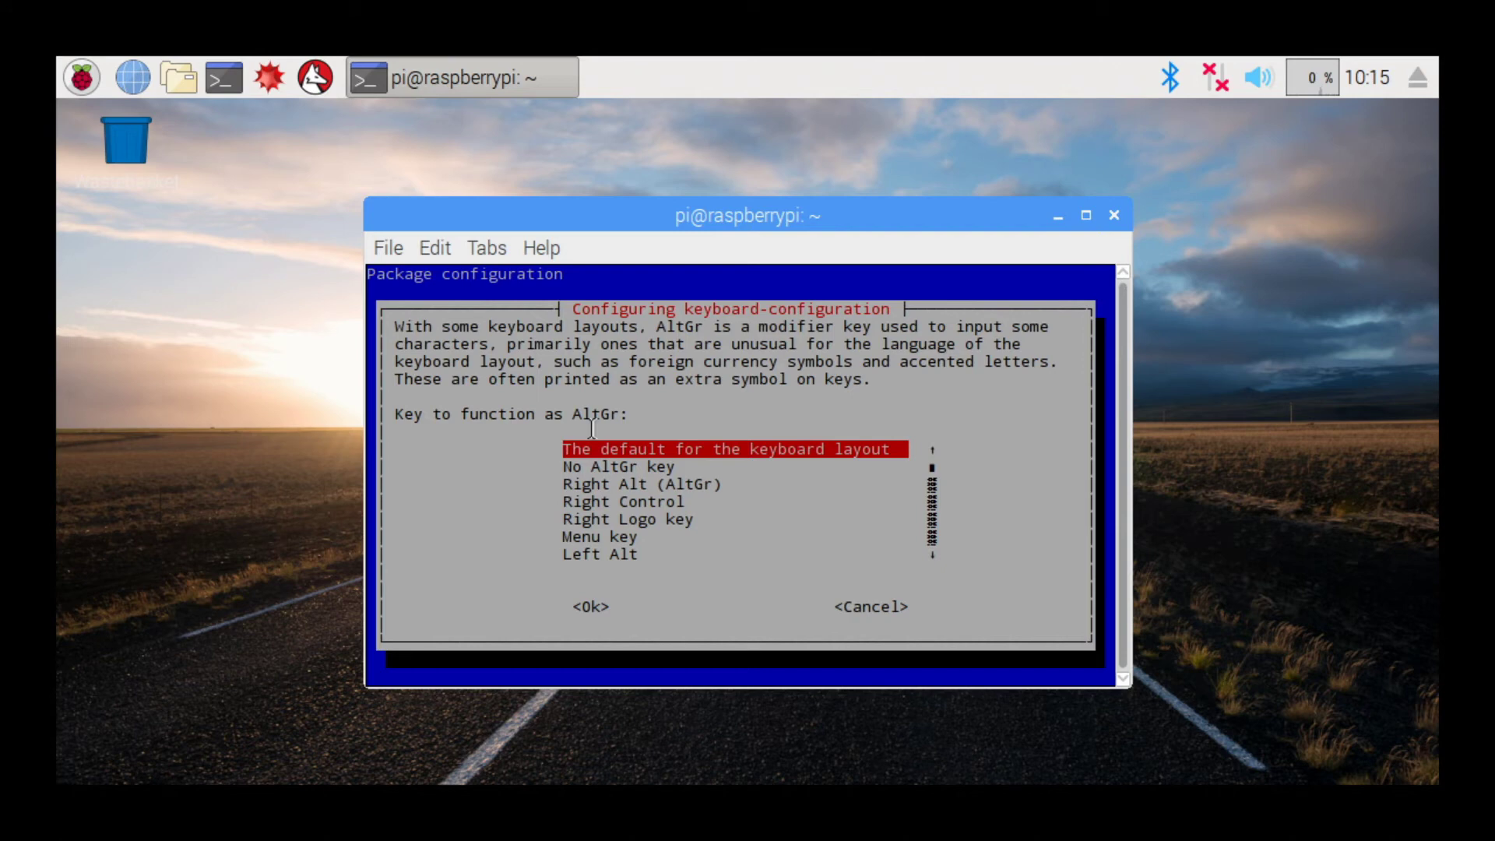
# - Accept the default AltGr key, no compose key, and answer the Control+Alt+Backspace prompt
pyautogui.press('Tab')
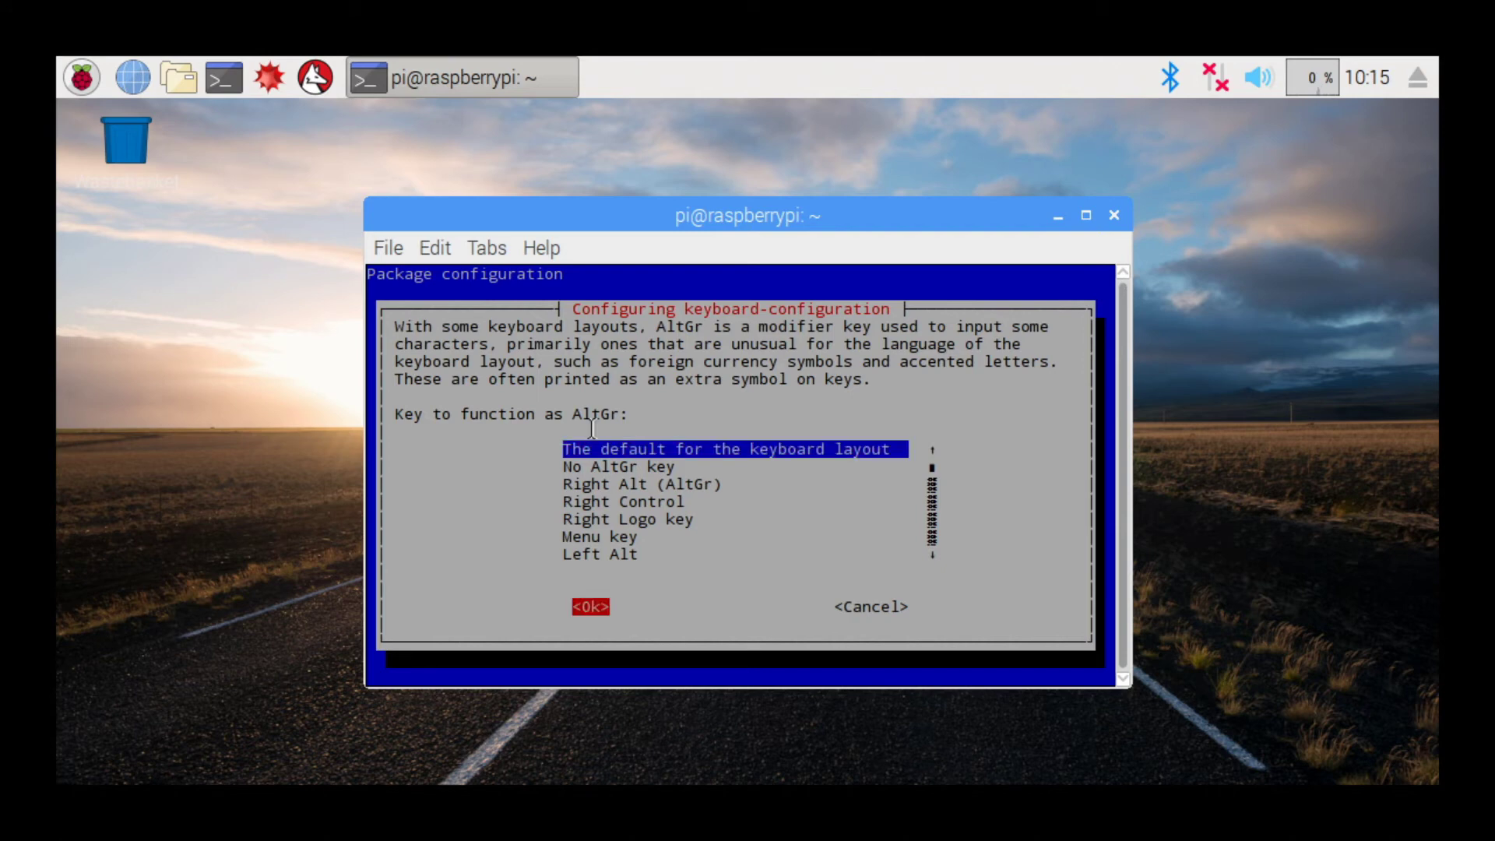
pyautogui.press('Return')
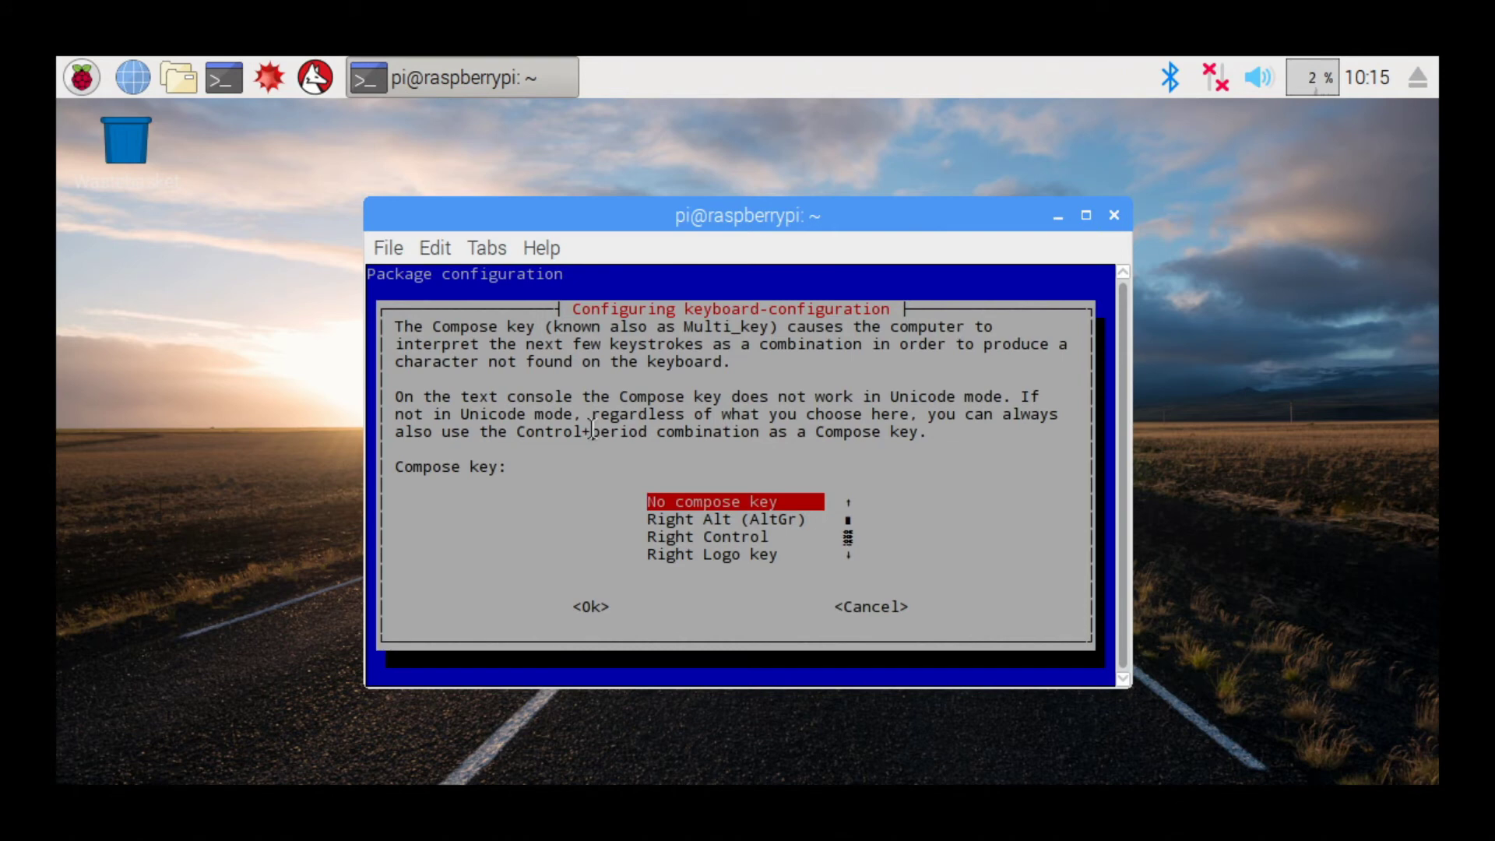
pyautogui.press('Tab')
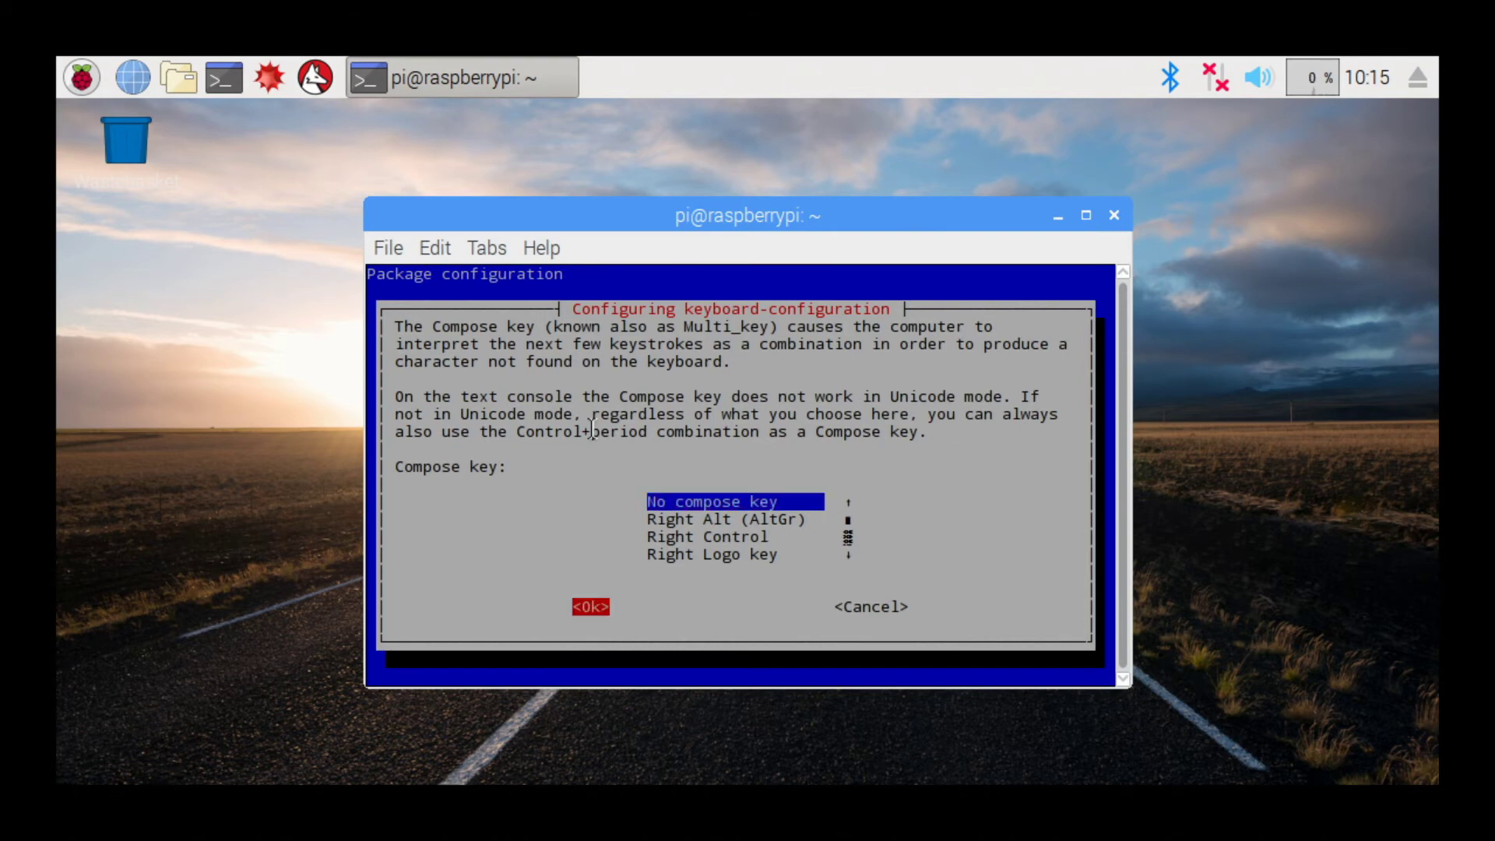
pyautogui.press('Return')
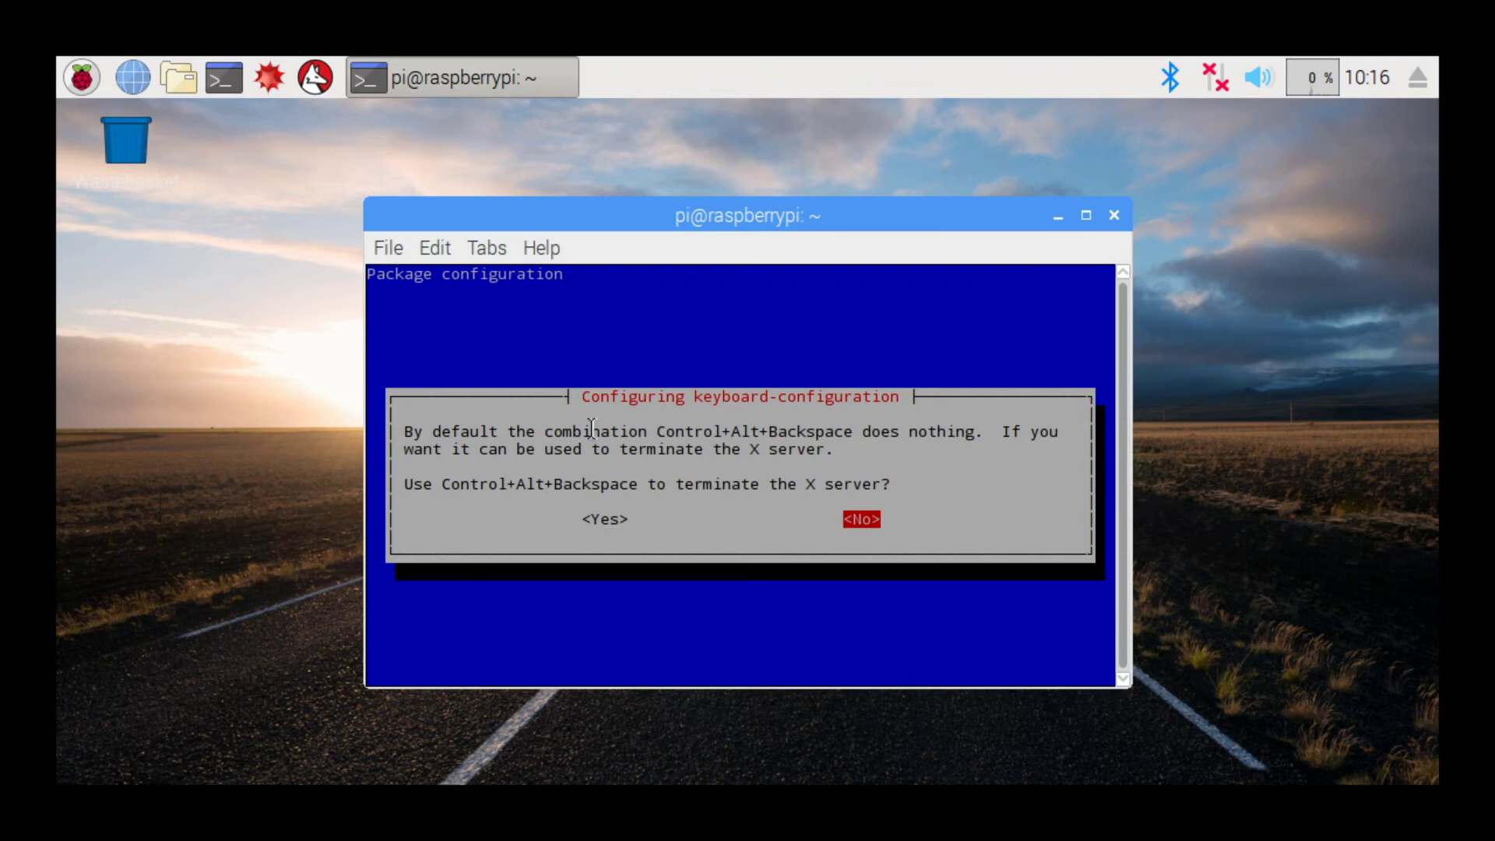
pyautogui.press('Left')
pyautogui.press('Return')
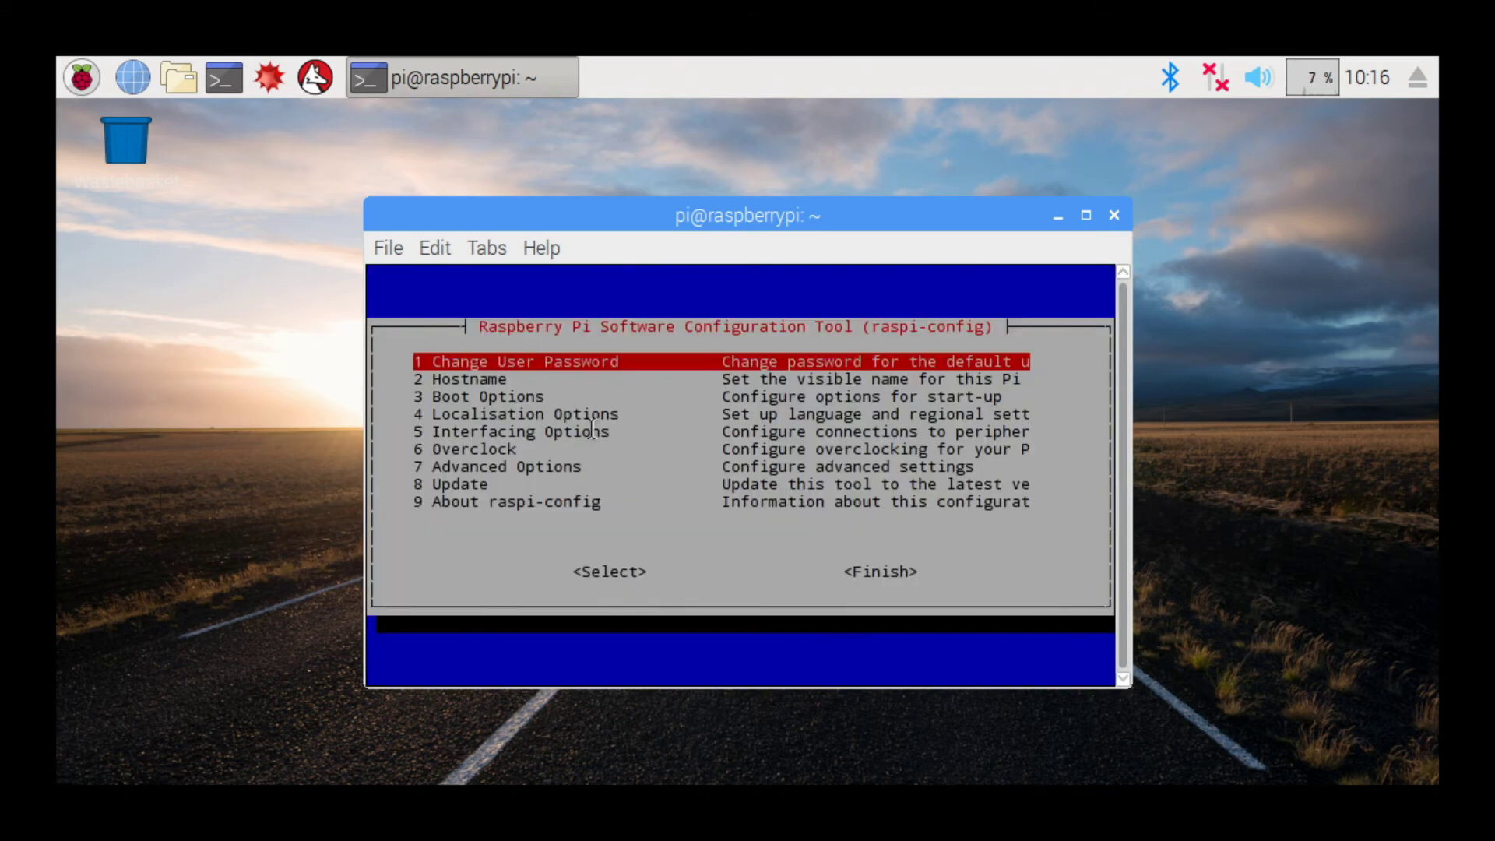
# - Select <Finish> to exit raspi-config back to the shell
pyautogui.press('Tab')
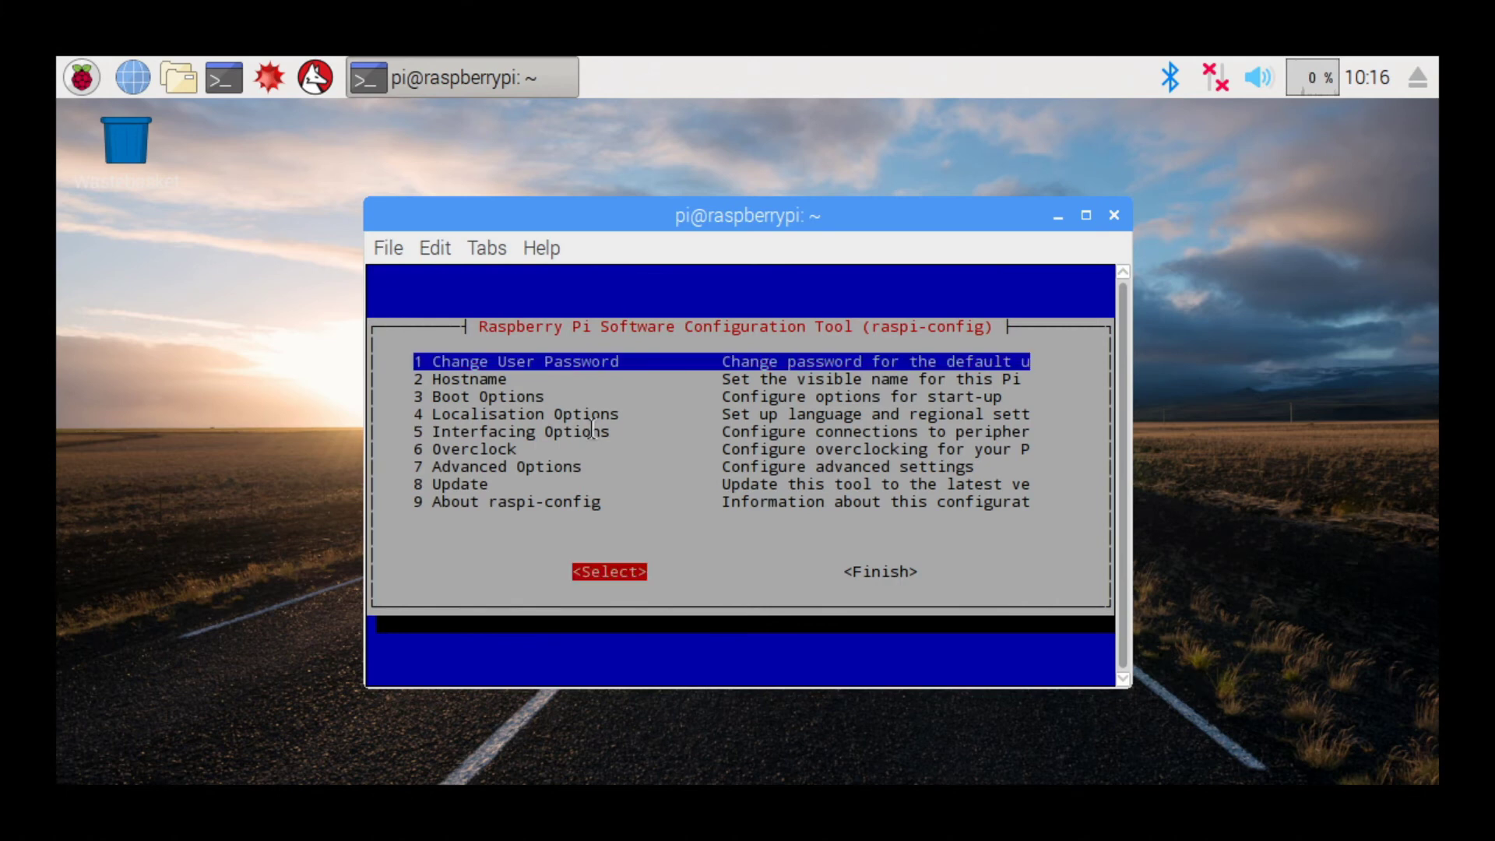
pyautogui.press('Tab')
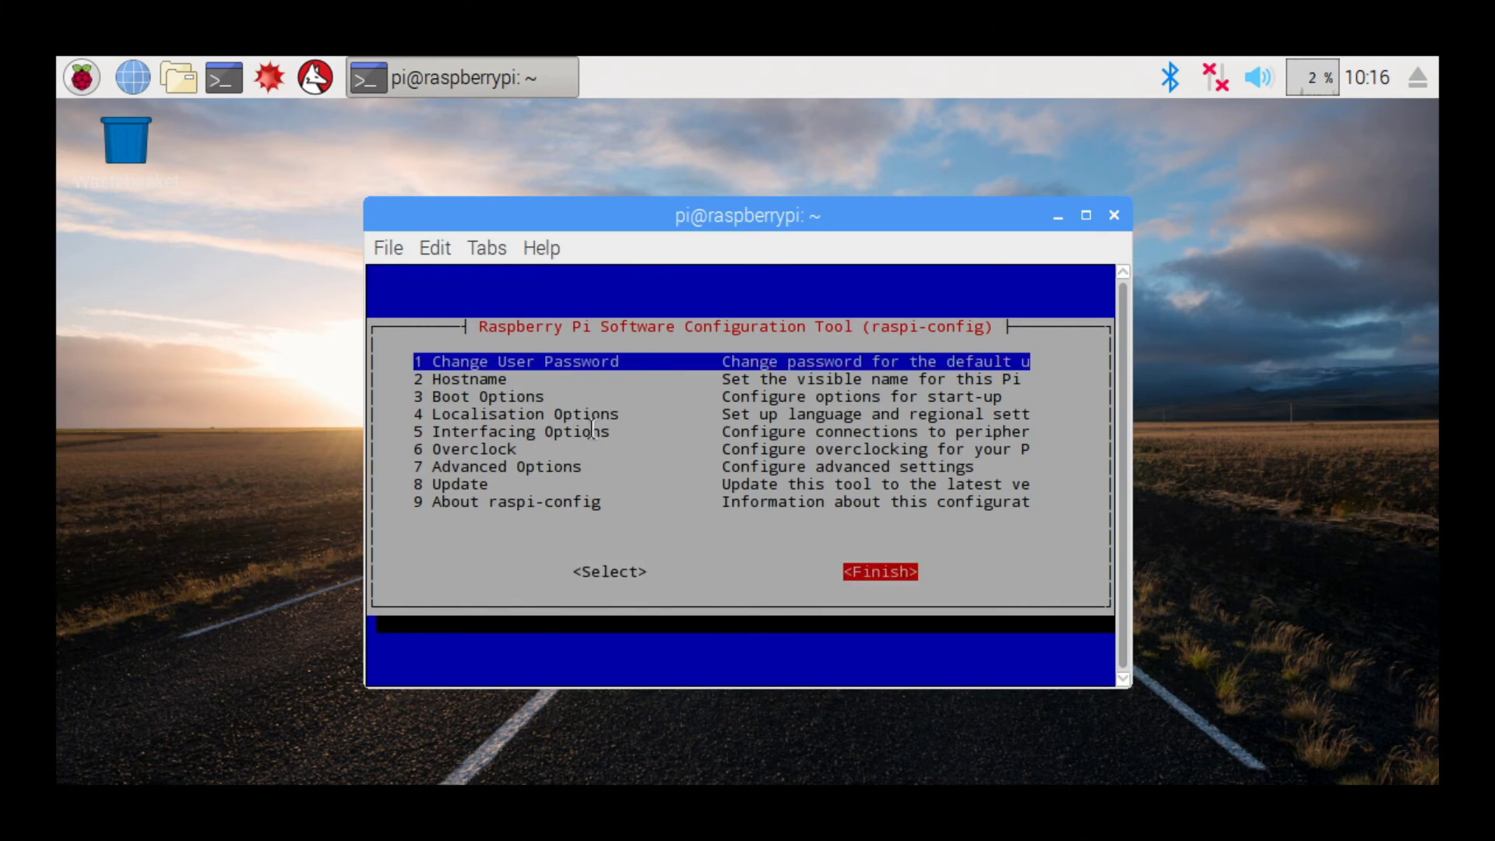
pyautogui.press('Return')
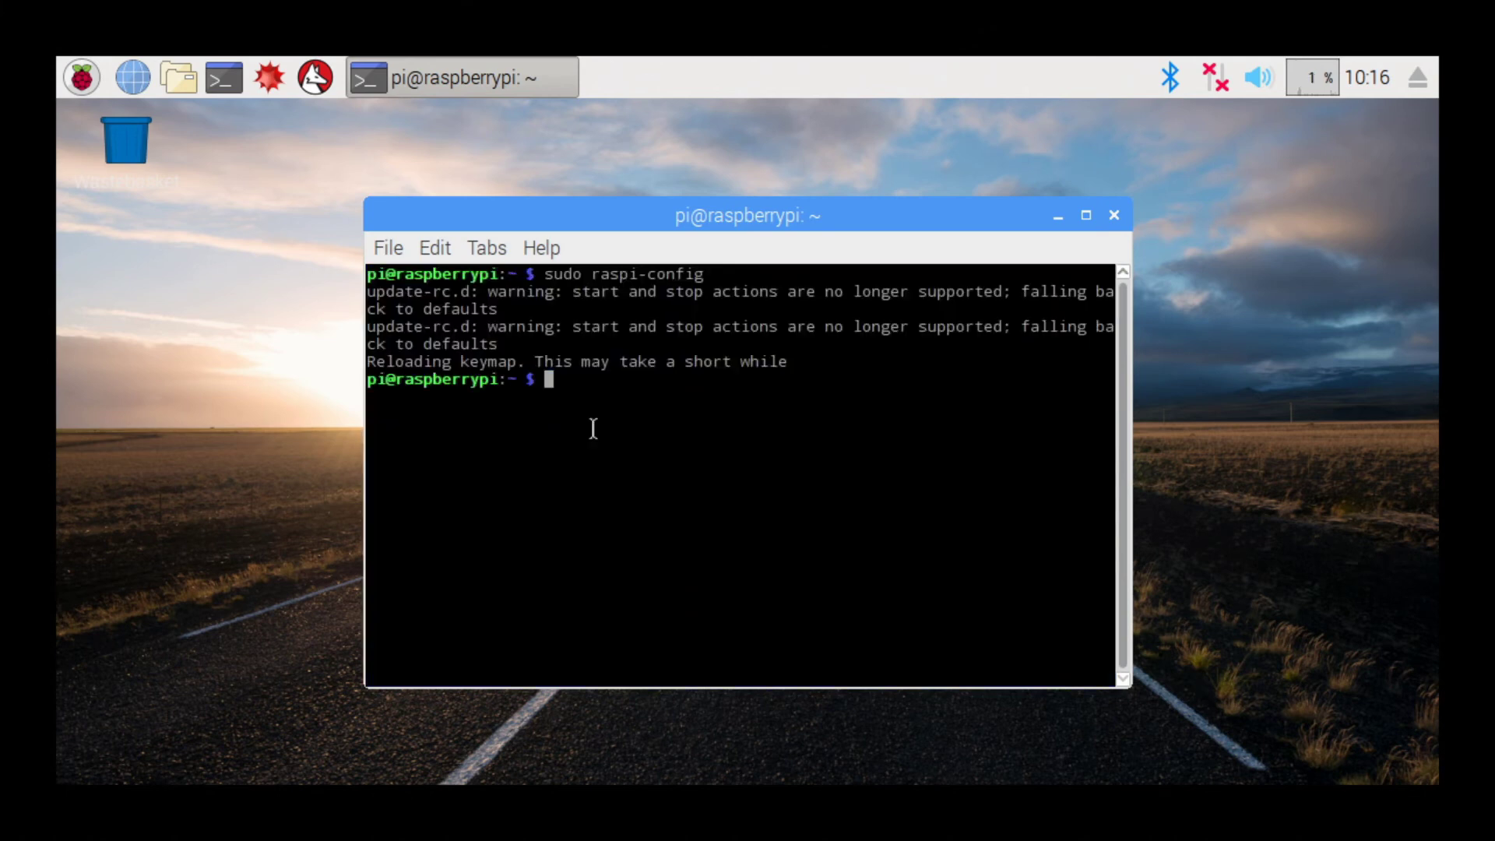
pyautogui.write('@')
pyautogui.write('#')
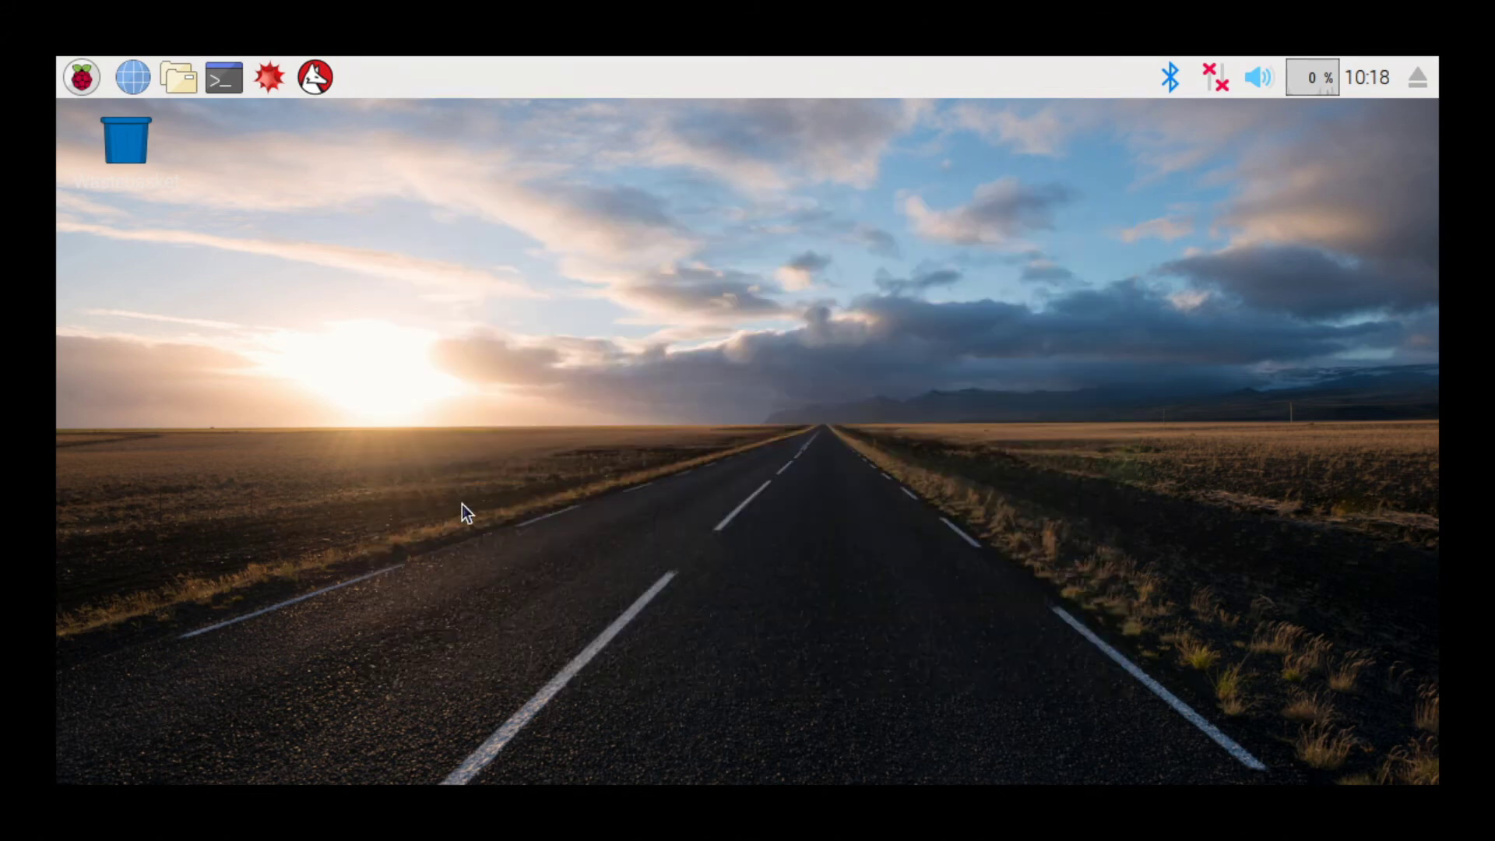
# - Launch Raspberry Pi Configuration from Menu > Preferences and show its Localisation settings
pyautogui.click(82, 77)
pyautogui.moveTo(155, 404)
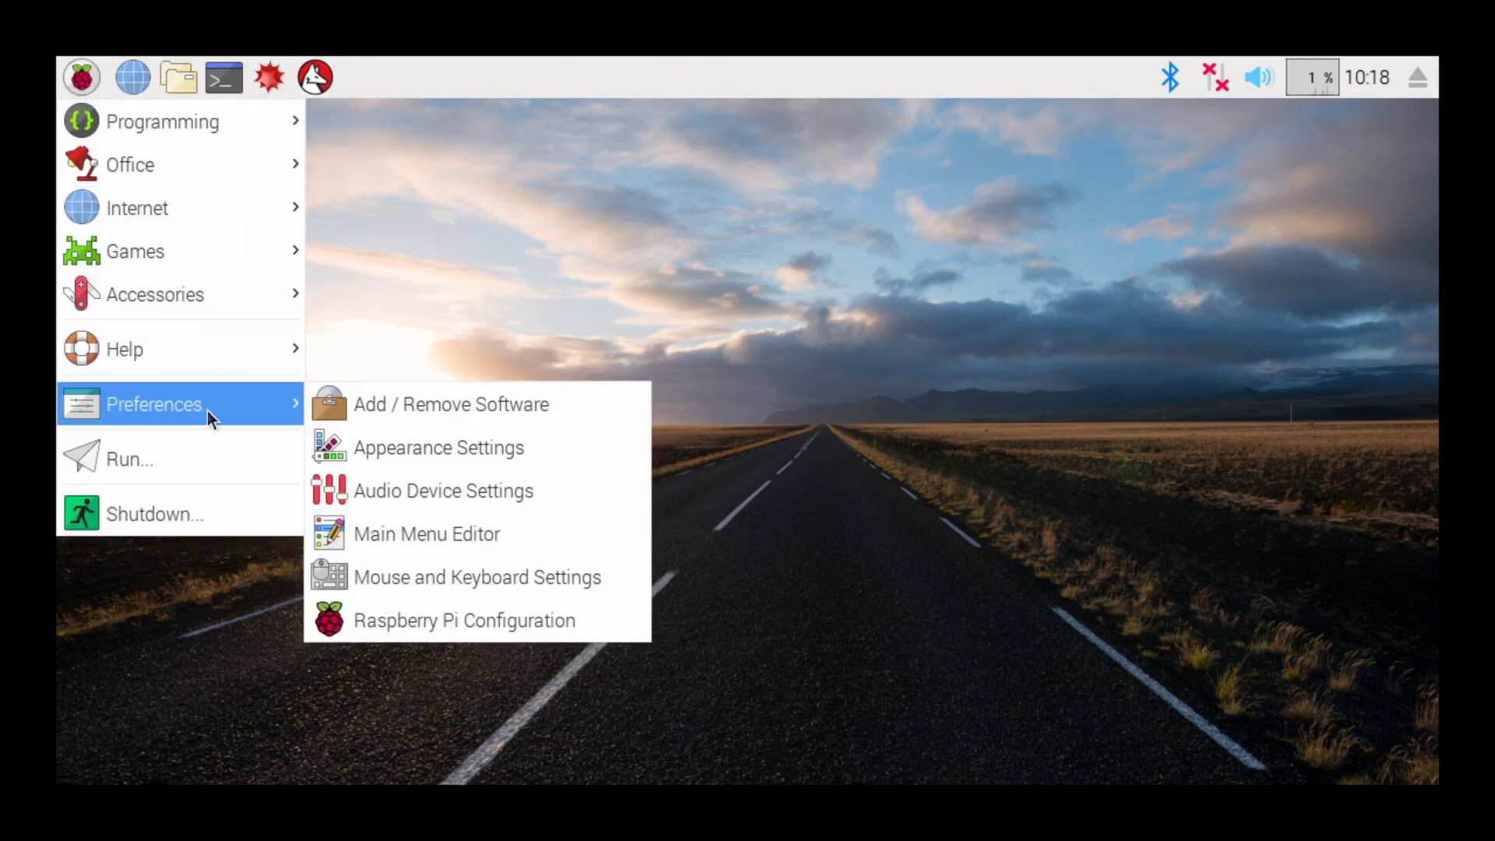
pyautogui.click(403, 622)
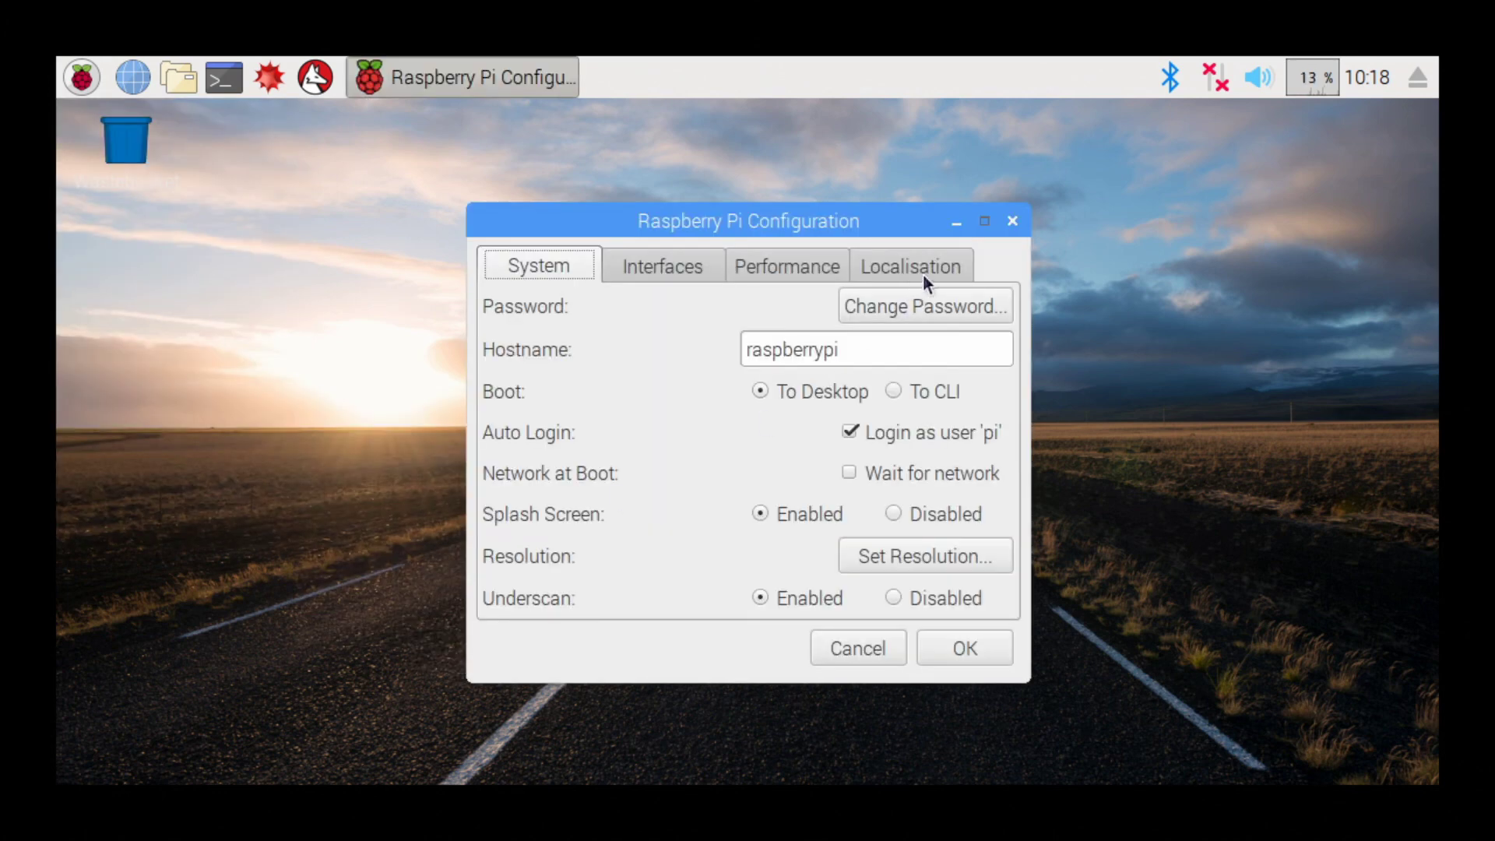
pyautogui.click(923, 274)
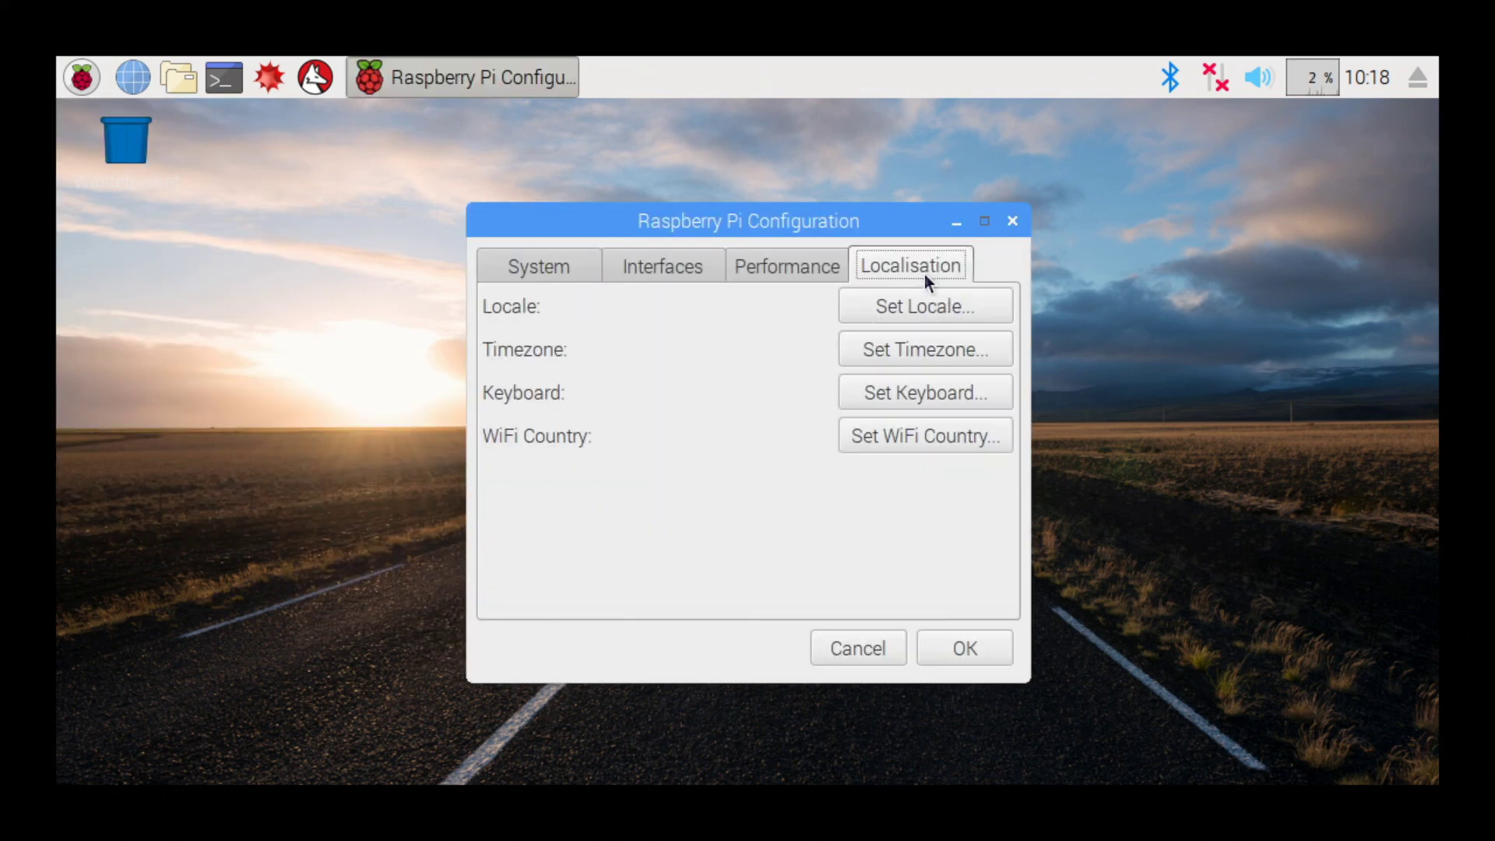
# - Set the keyboard to United States / English (US), test it, and confirm both dialogs
pyautogui.click(887, 393)
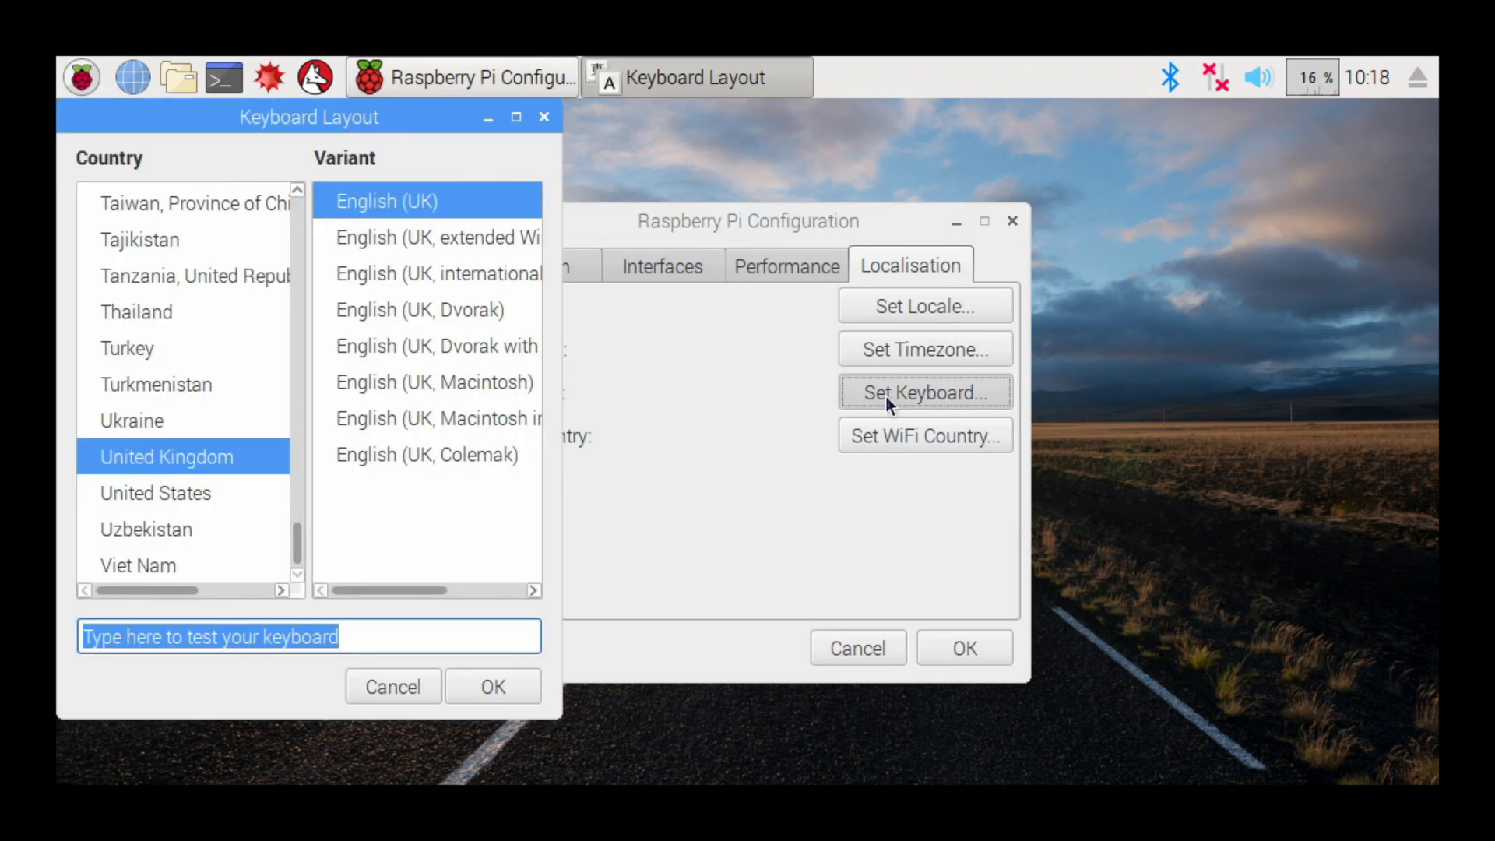
pyautogui.click(192, 492)
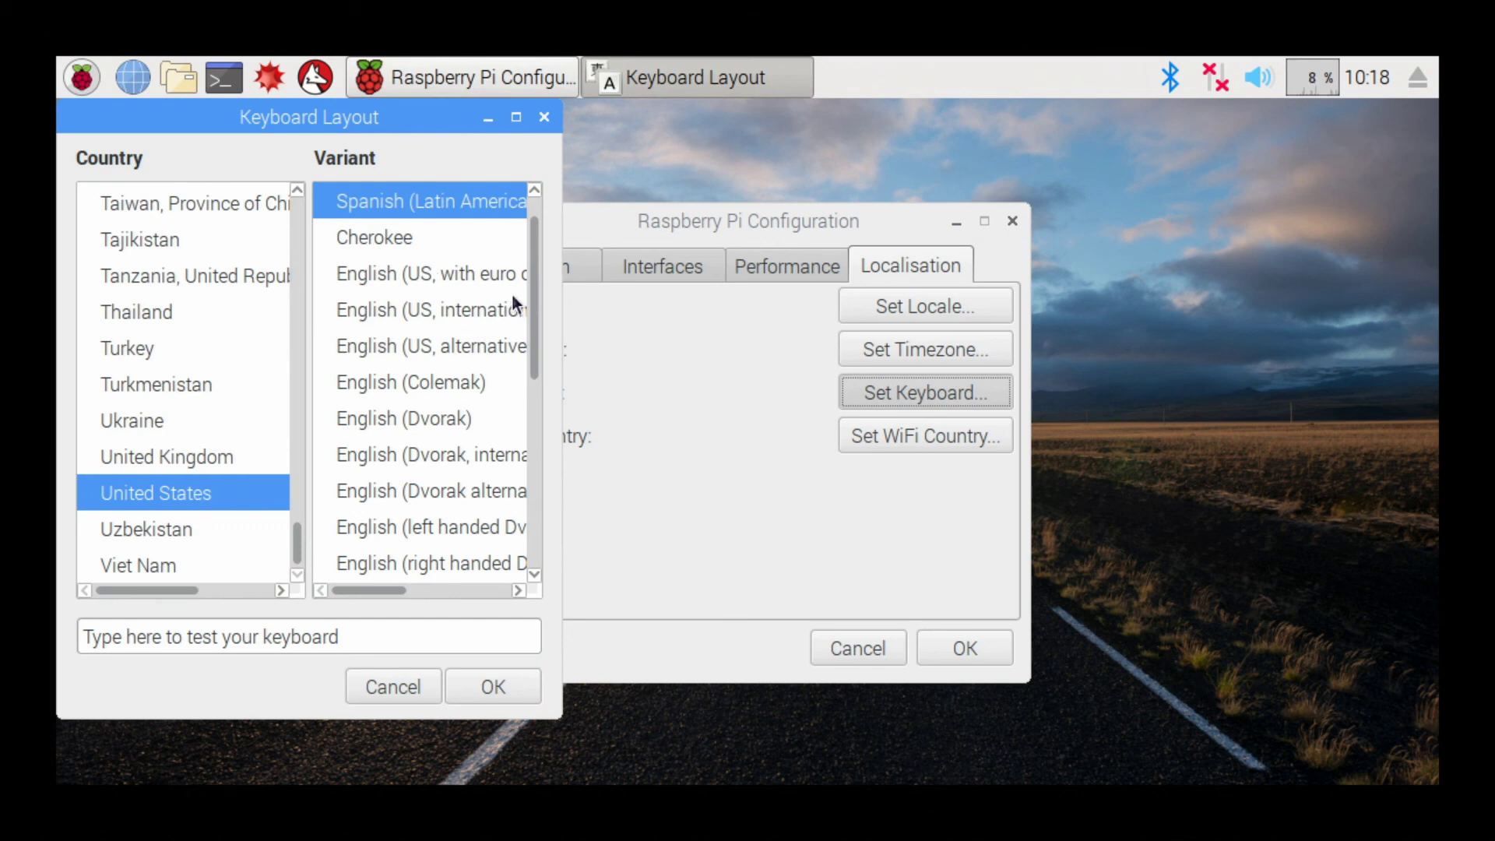
pyautogui.moveTo(537, 302); pyautogui.dragTo(541, 251)
pyautogui.click(439, 204)
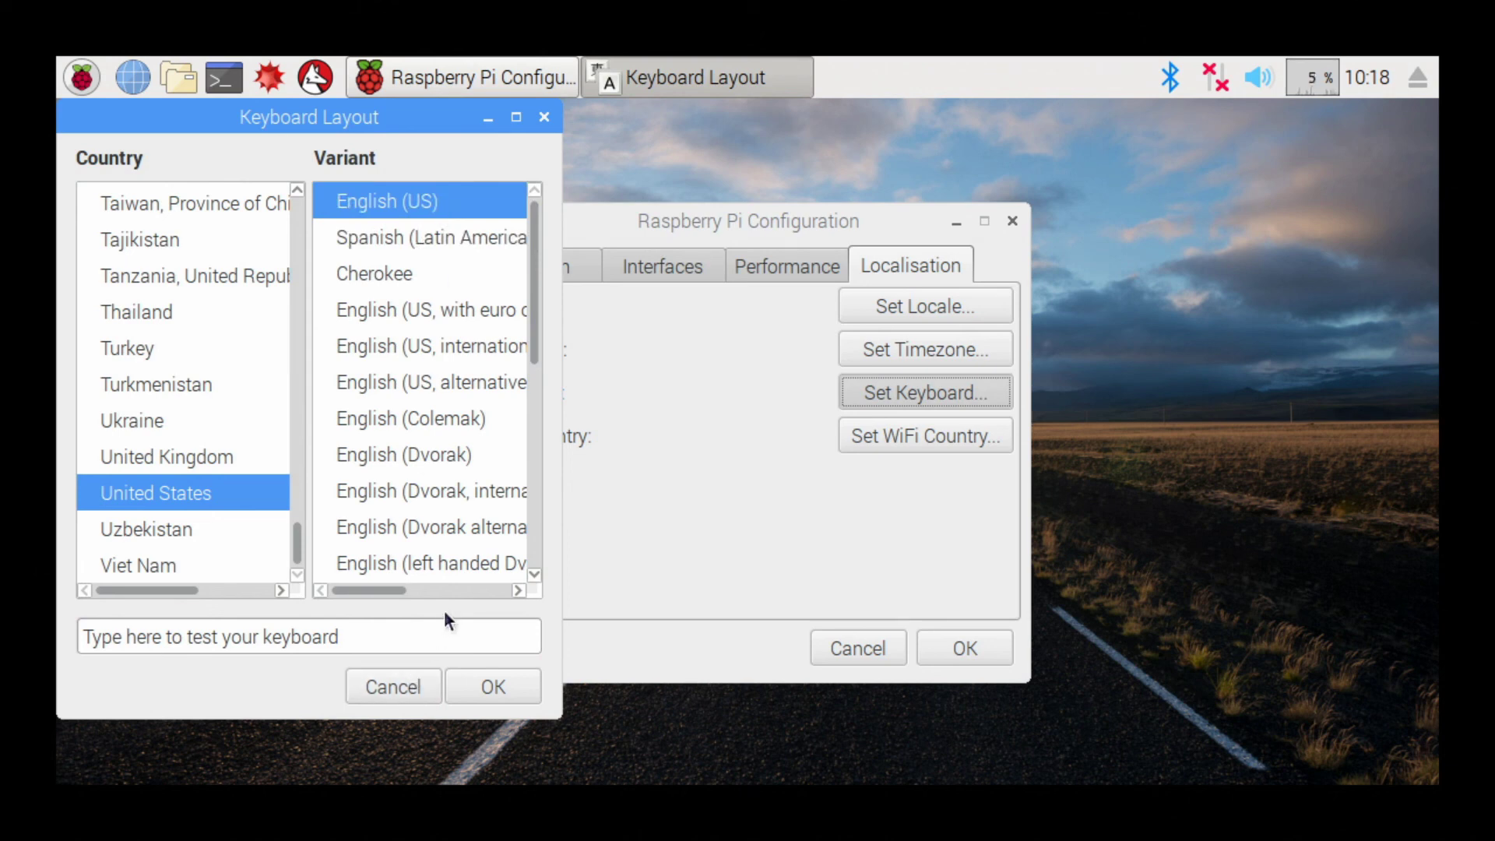
pyautogui.click(428, 633)
pyautogui.press('BackSpace')
pyautogui.press('BackSpace')
pyautogui.press('BackSpace')
pyautogui.press('BackSpace')
pyautogui.press('BackSpace')
pyautogui.press('BackSpace')
pyautogui.press('BackSpace')
pyautogui.press('BackSpace')
pyautogui.press('BackSpace')
pyautogui.press('BackSpace')
pyautogui.press('BackSpace')
pyautogui.press('BackSpace')
pyautogui.press('BackSpace')
pyautogui.press('BackSpace')
pyautogui.press('BackSpace')
pyautogui.press('BackSpace')
pyautogui.press('BackSpace')
pyautogui.press('BackSpace')
pyautogui.press('BackSpace')
pyautogui.press('BackSpace')
pyautogui.write('@#')
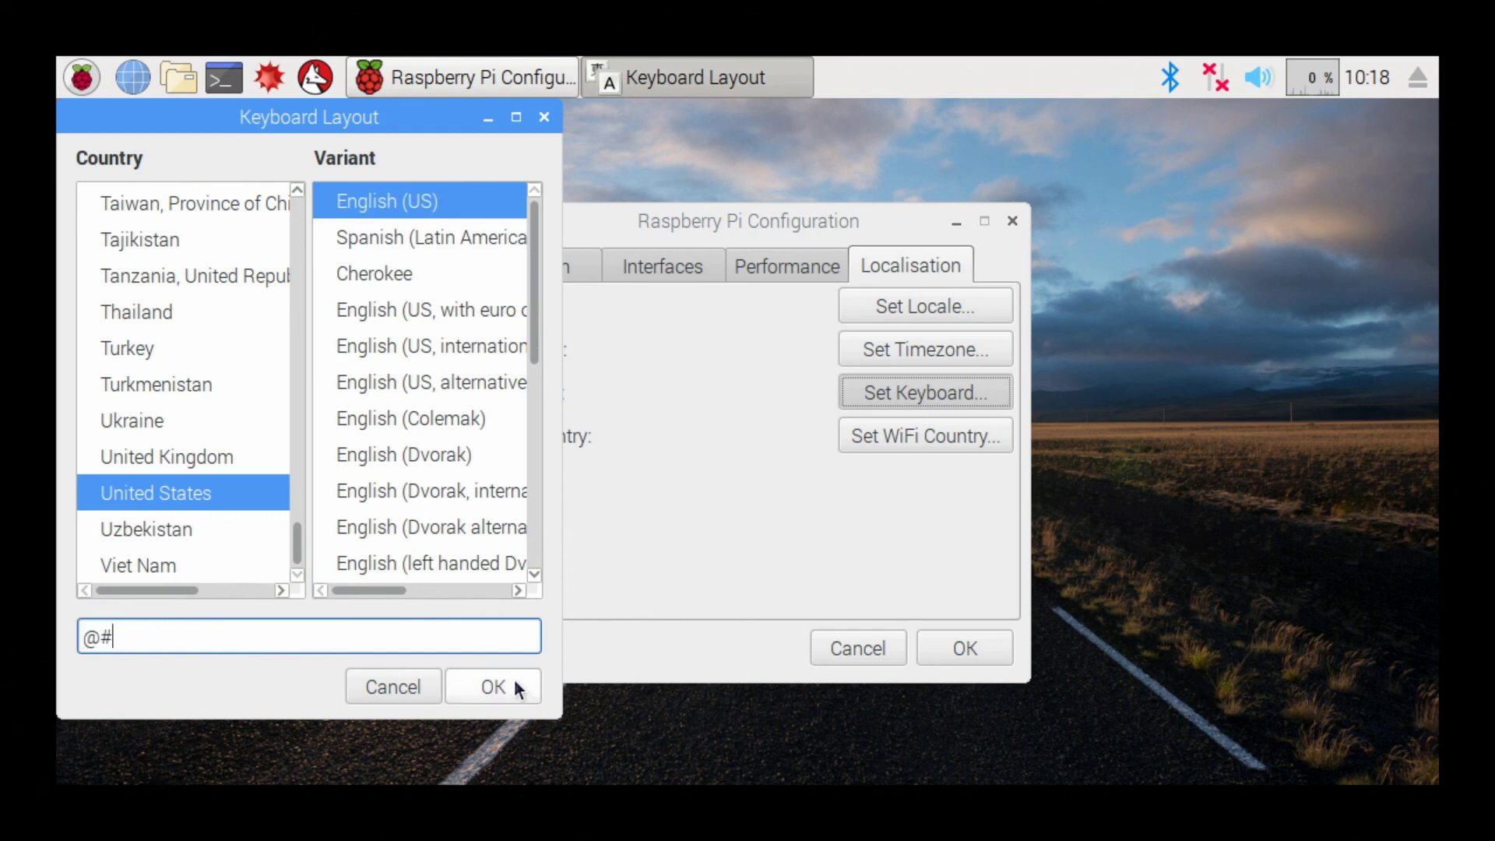
pyautogui.click(513, 687)
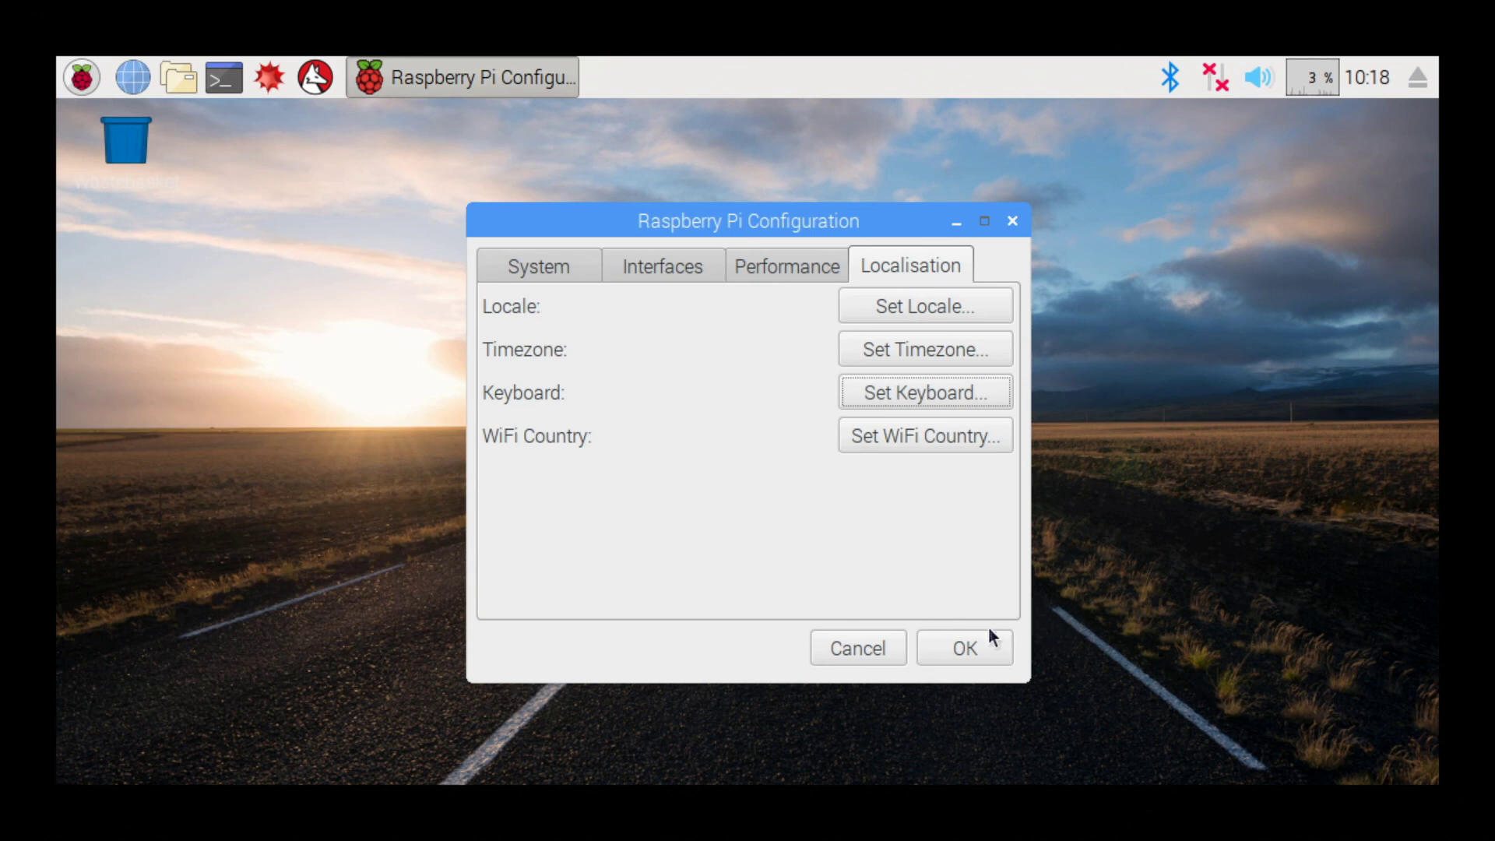
pyautogui.click(968, 642)
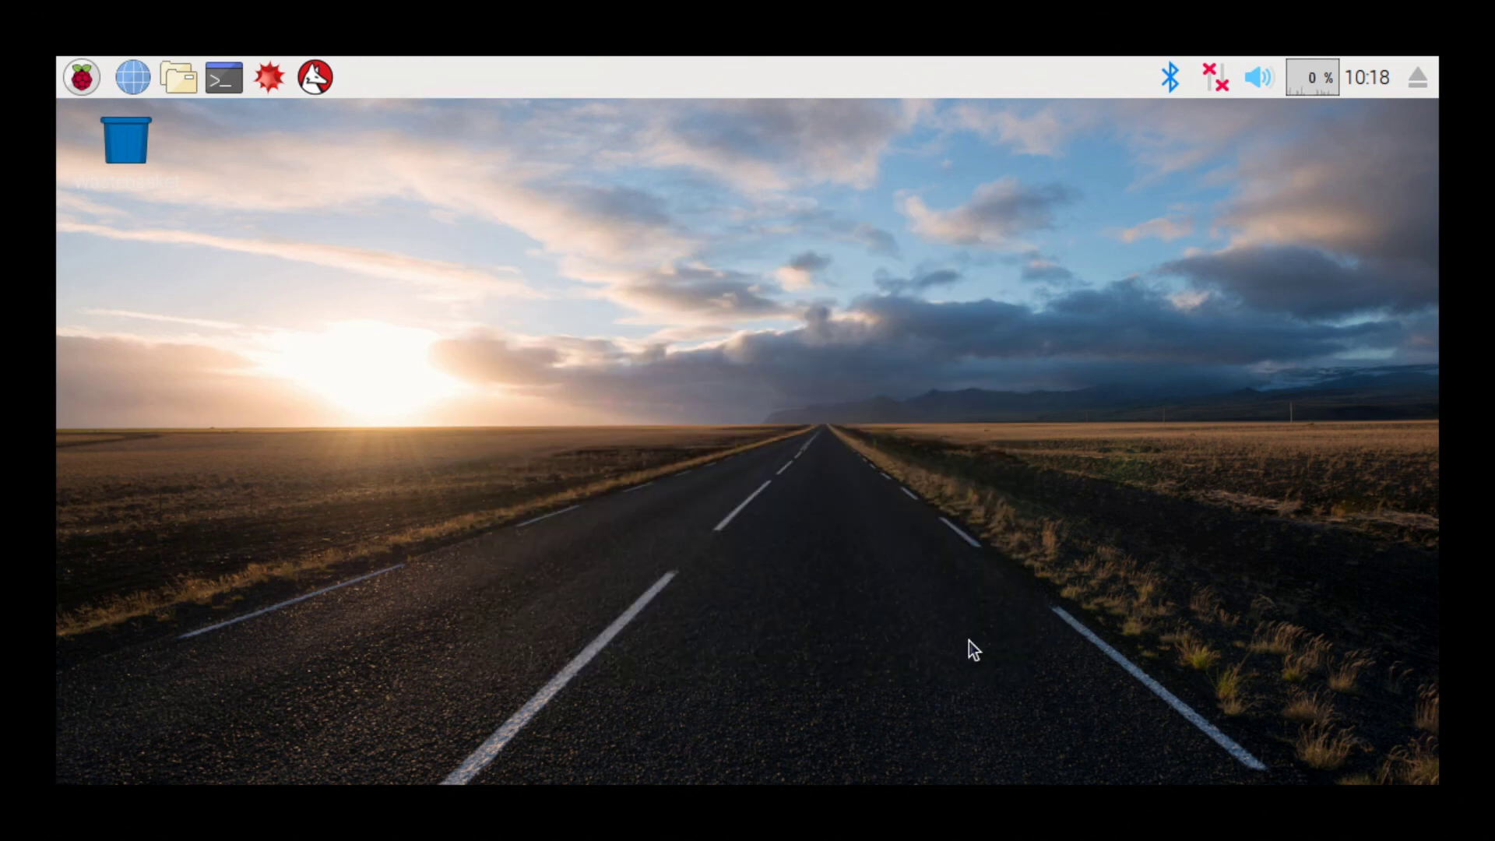